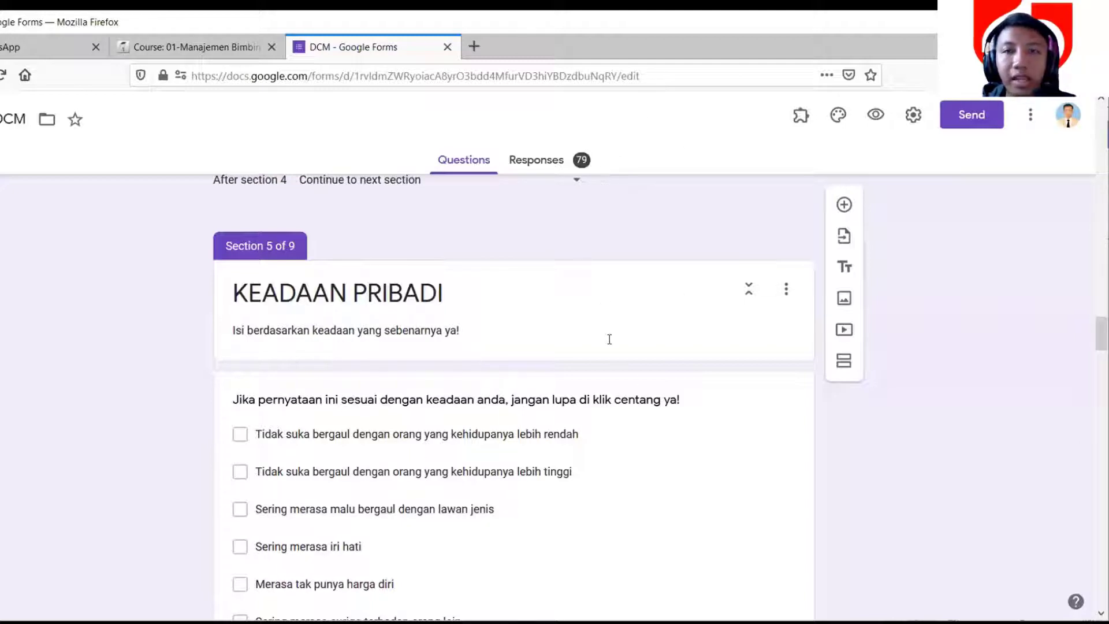
Look over the KEADAAN PRIBADI section, and open the summary of responses to the DCM form
scroll(615, 348, "down", 2)
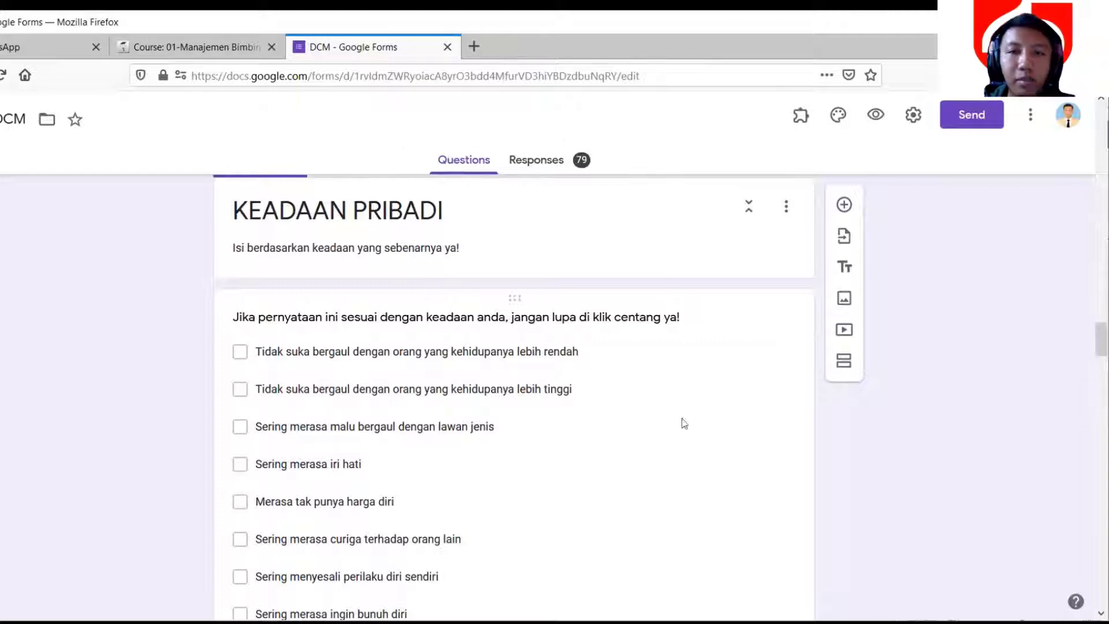
left_click(555, 171)
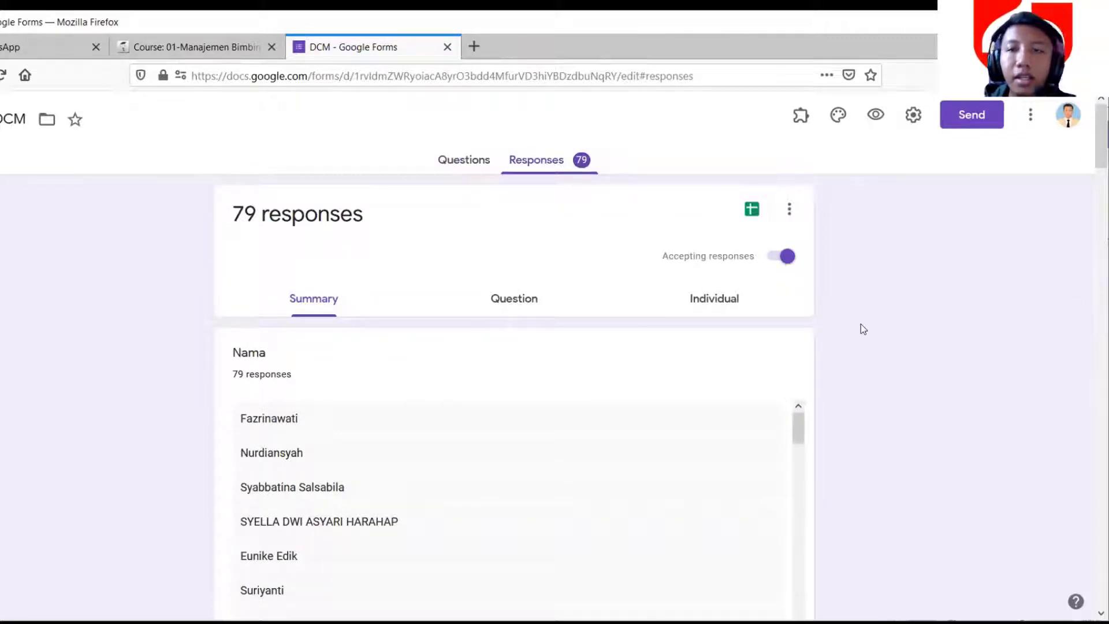
scroll(862, 324, "down", 4)
scroll(864, 322, "up", 4)
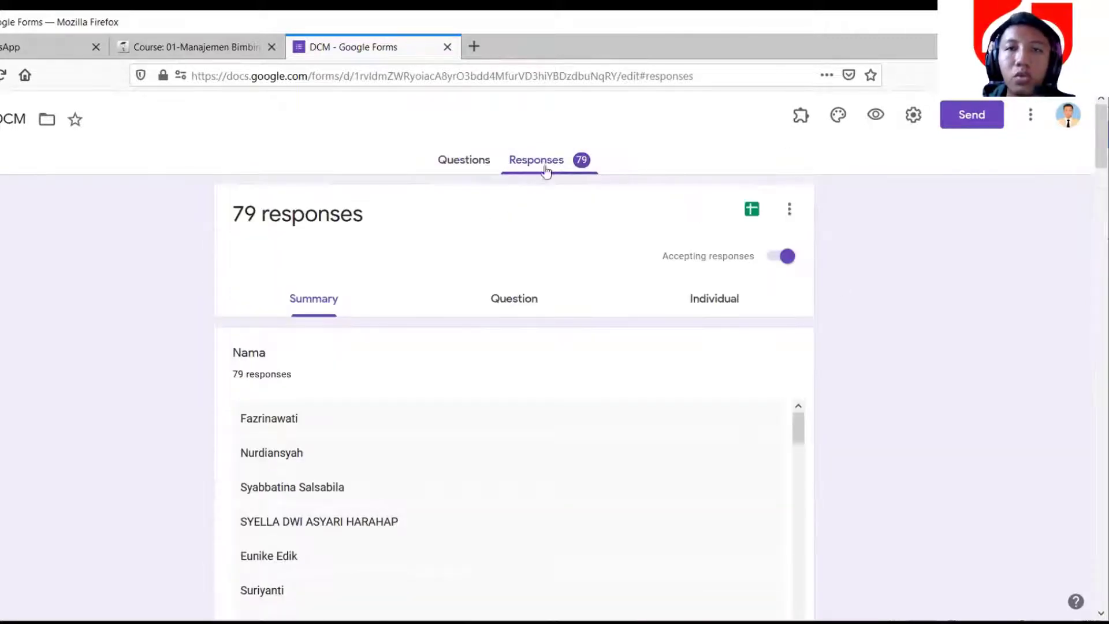
Return to the form's questions and review sections 1 through 5, from the introduction to KEADAAN PRIBADI
left_click(462, 165)
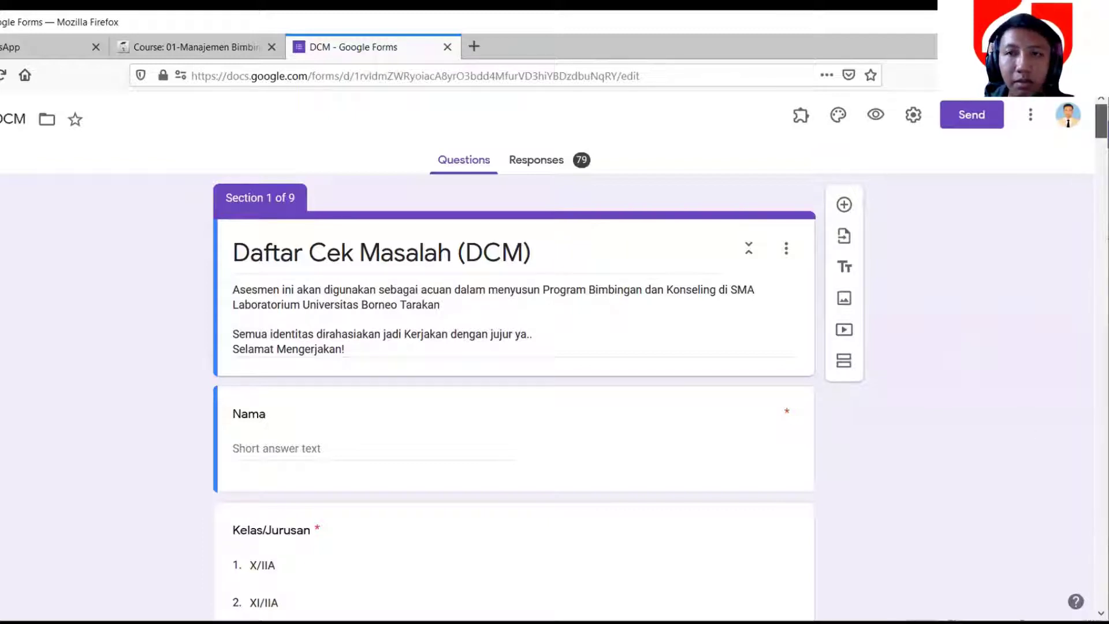
scroll(514, 398, "down", 12)
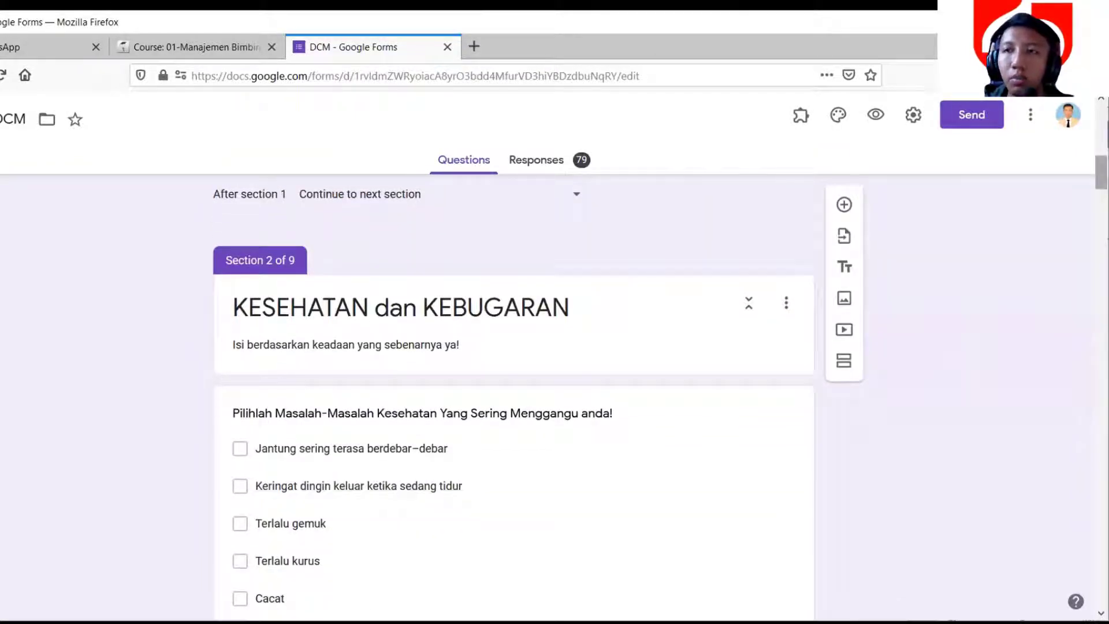
scroll(514, 398, "down", 2)
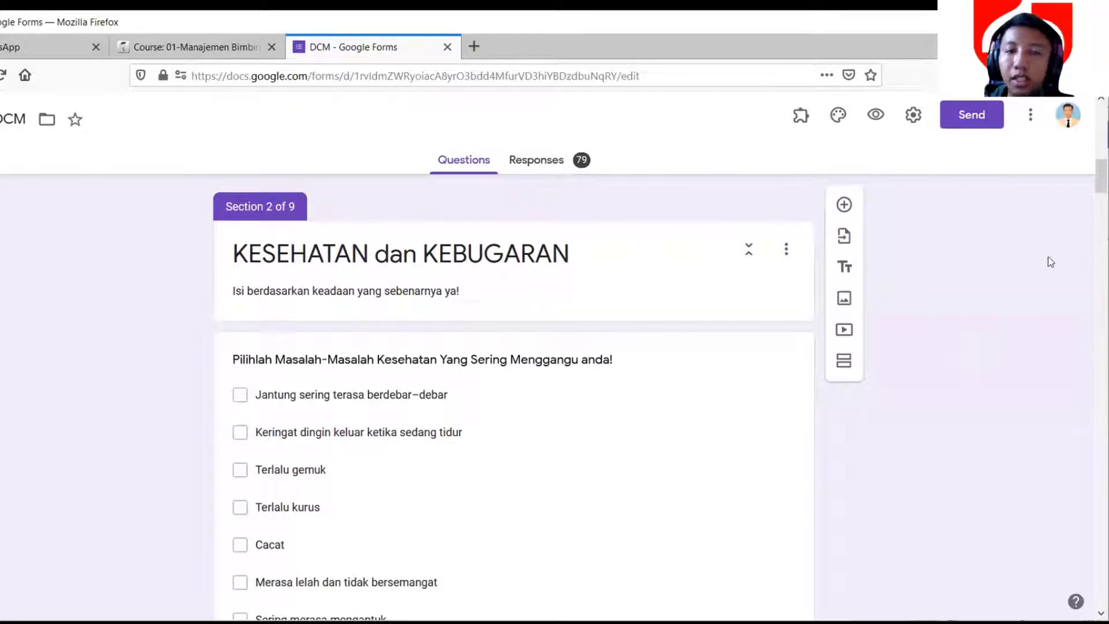
scroll(1101, 185, "down", 6)
scroll(514, 393, "down", 4)
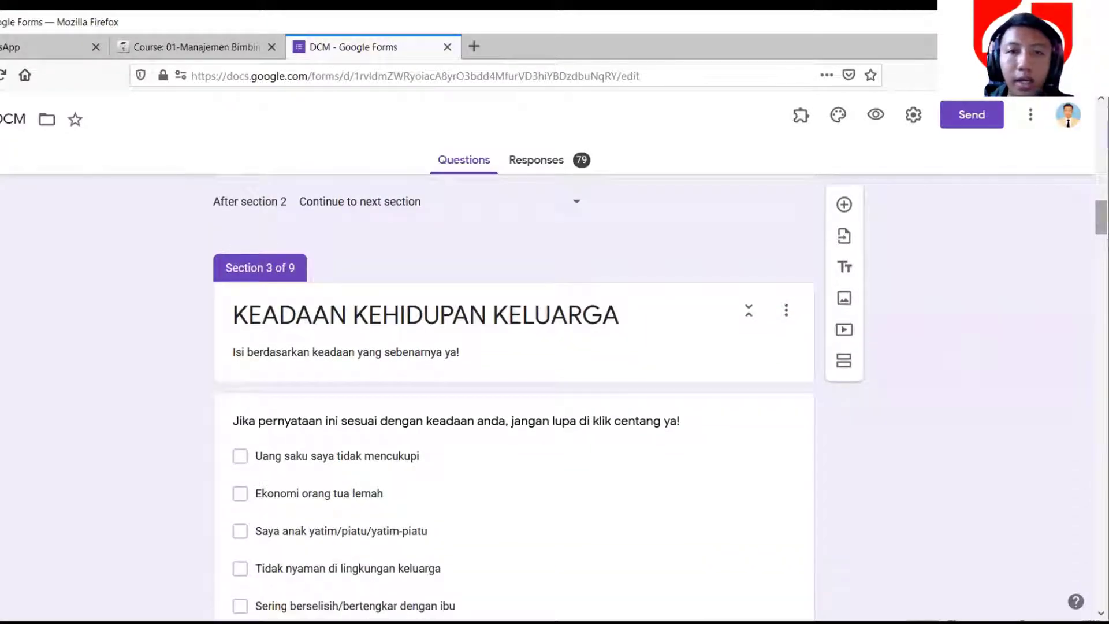
scroll(515, 393, "down", 8)
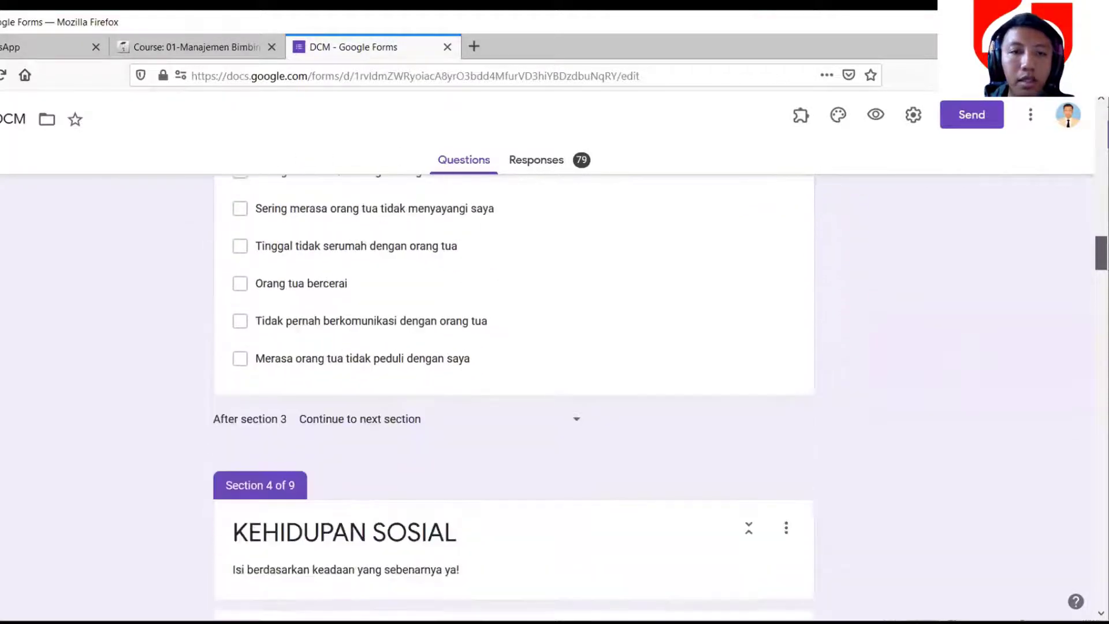
scroll(515, 393, "down", 5)
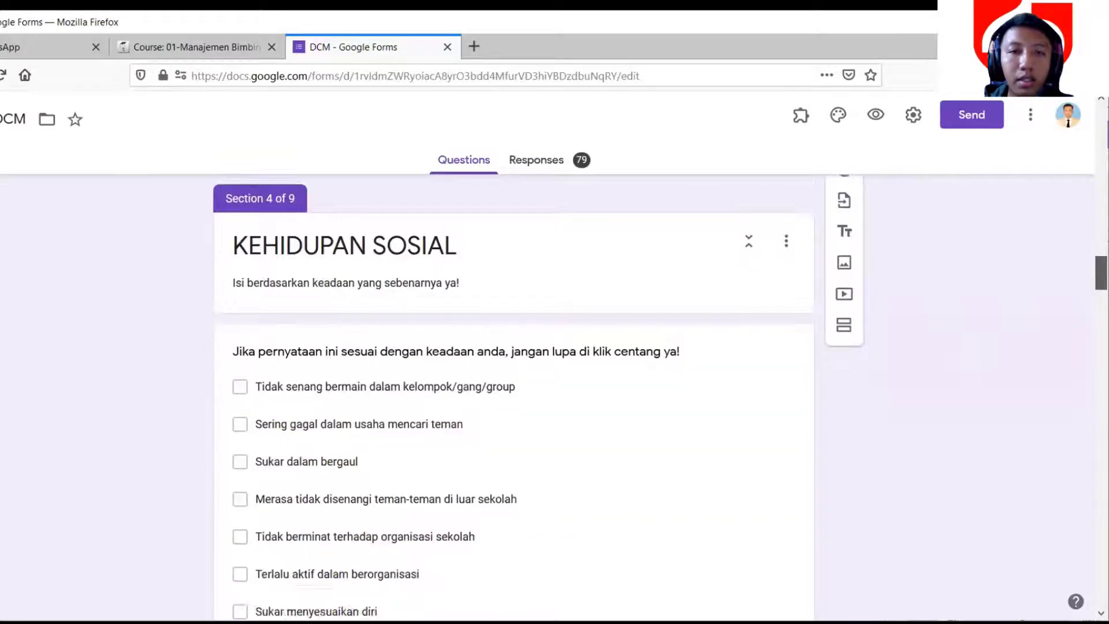
scroll(514, 393, "down", 15)
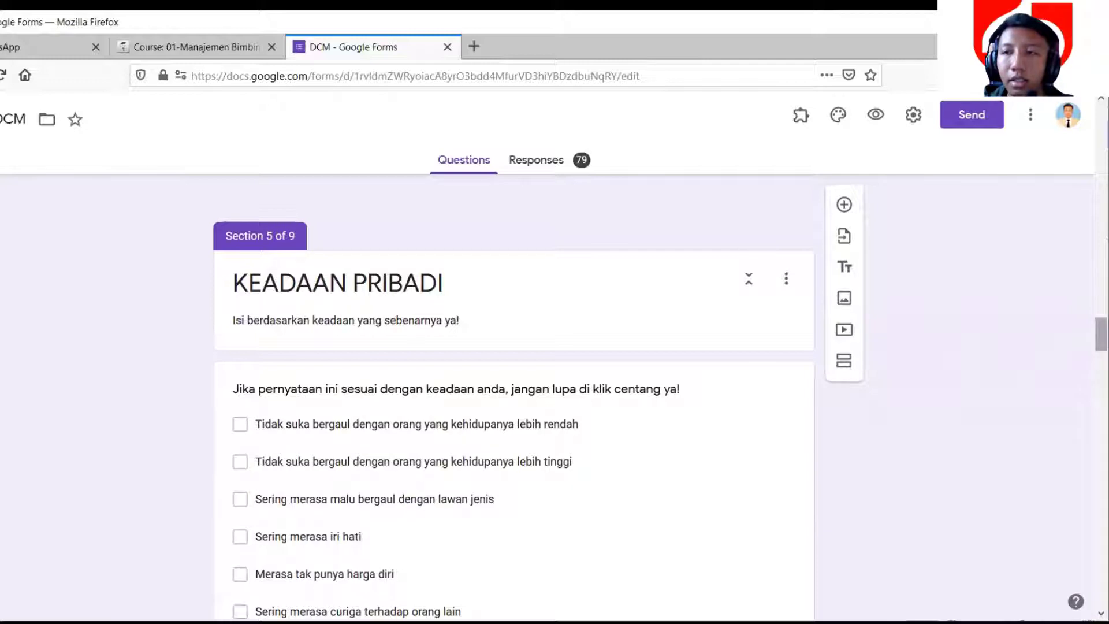
Review sections 6 through 9, from ASMARA to CITA-CITA, and go back to the start of the form
scroll(514, 392, "down", 15)
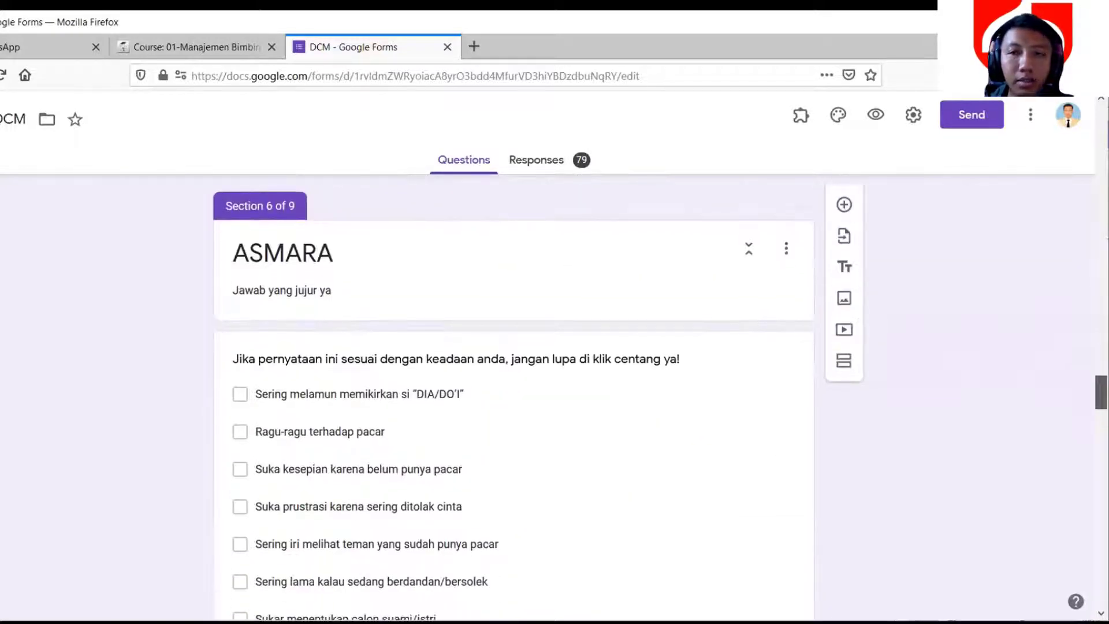
scroll(515, 393, "down", 14)
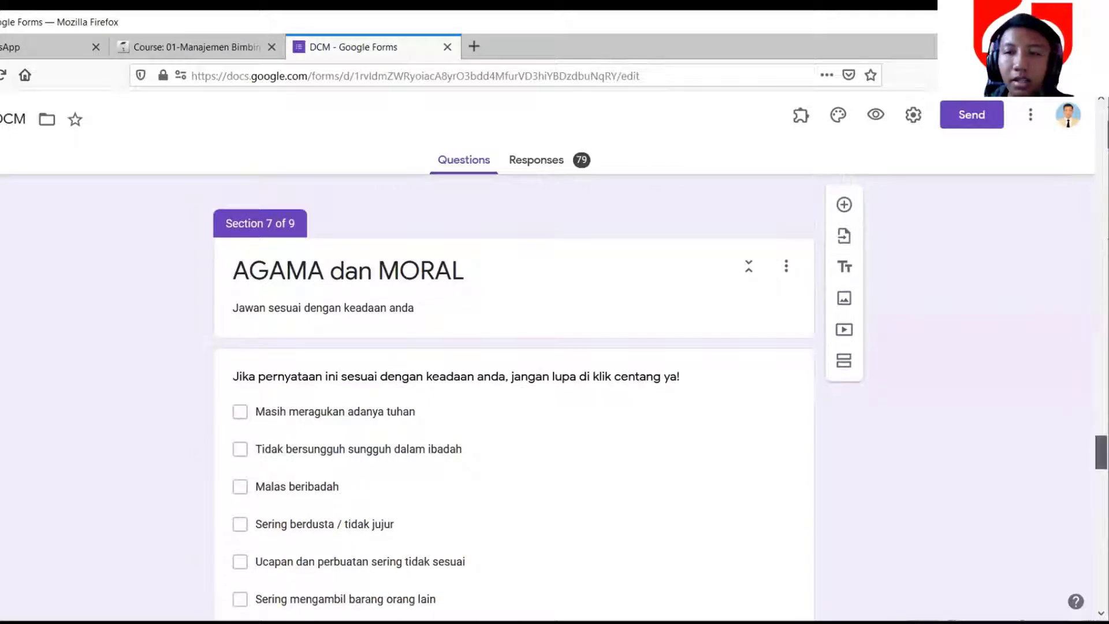
scroll(514, 392, "down", 5)
scroll(514, 393, "down", 7)
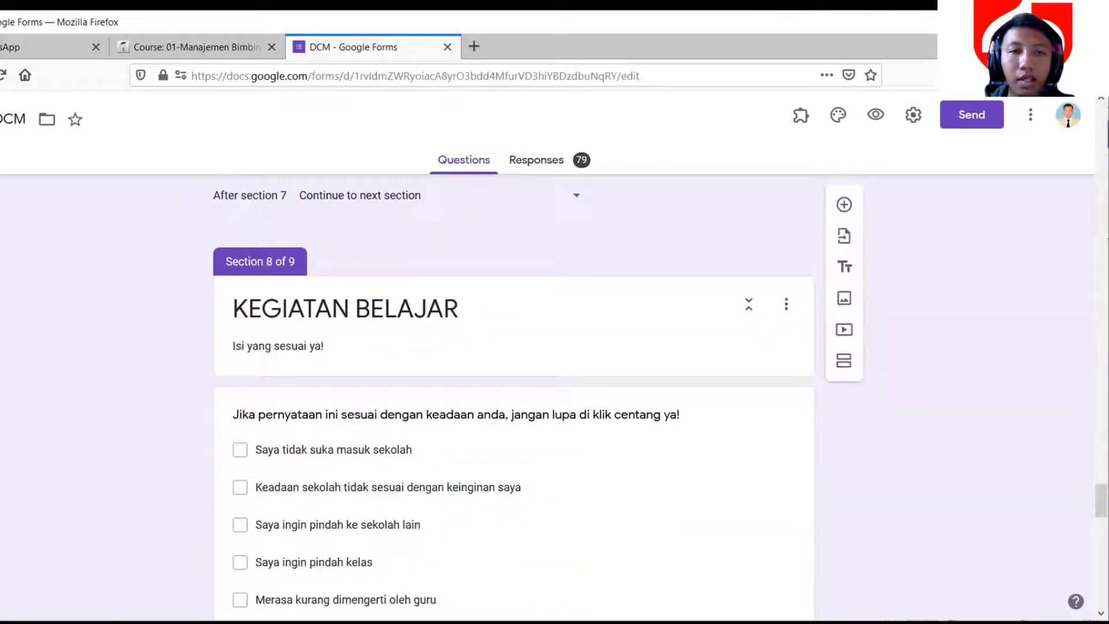
scroll(514, 393, "down", 15)
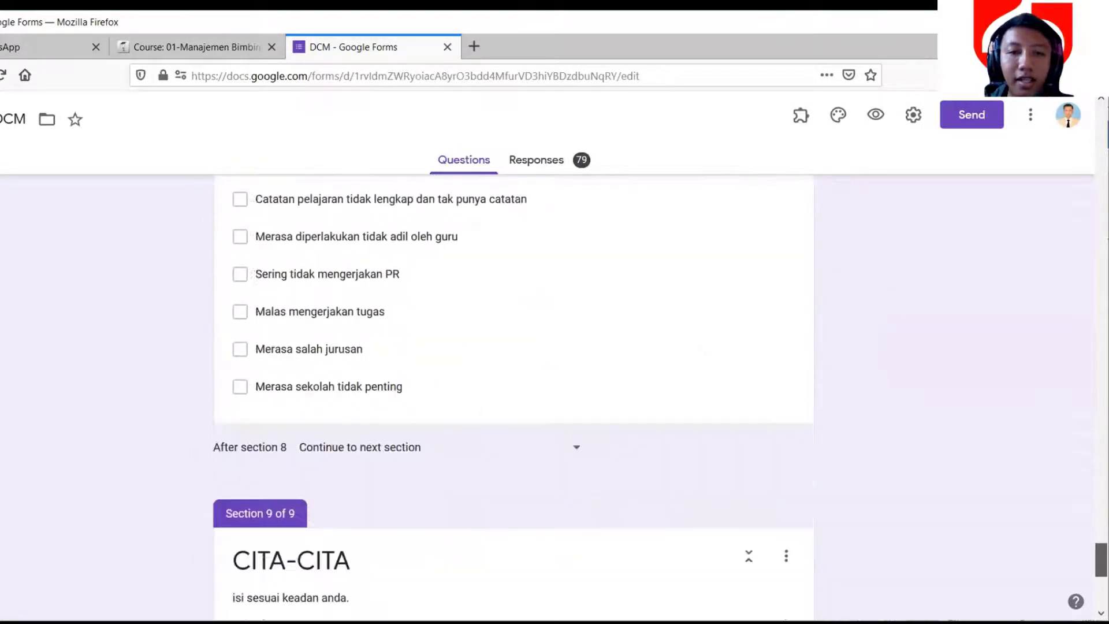
scroll(514, 393, "down", 3)
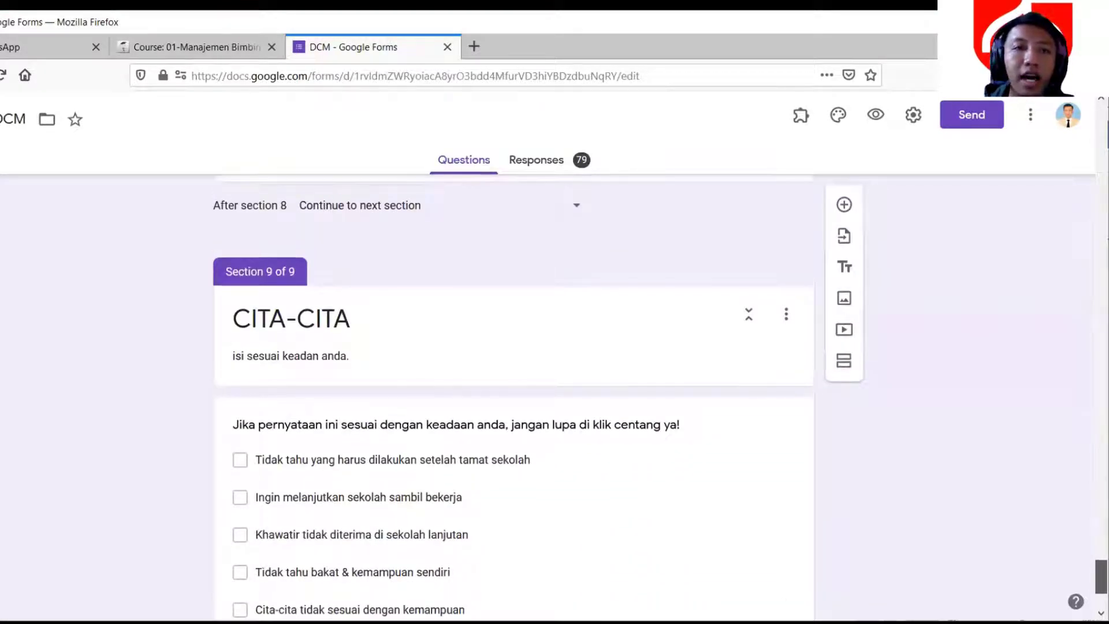
scroll(515, 393, "up", 20)
scroll(514, 393, "up", 20)
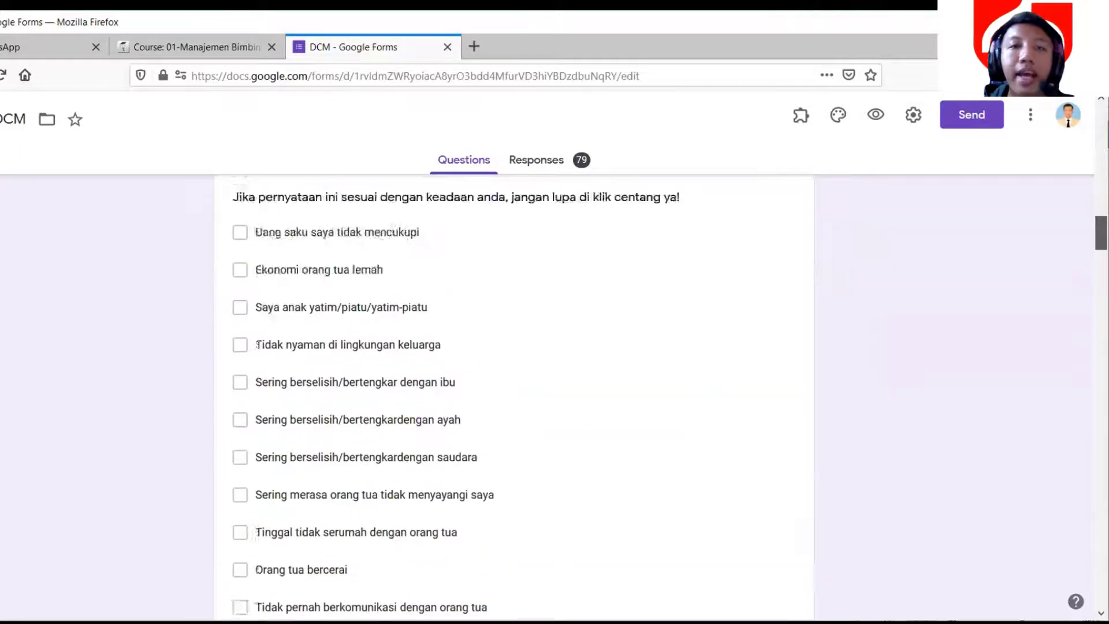
scroll(515, 393, "up", 4)
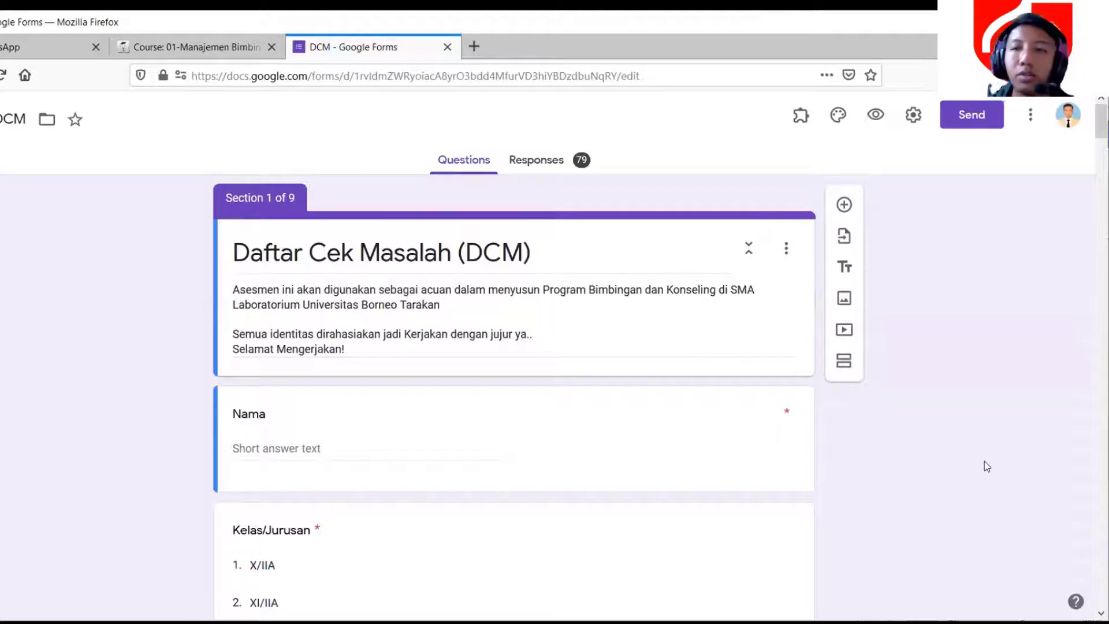
Read the checklist statements in the KESEHATAN dan KEBUGARAN and KEADAAN KEHIDUPAN KELUARGA sections
scroll(985, 464, "down", 15)
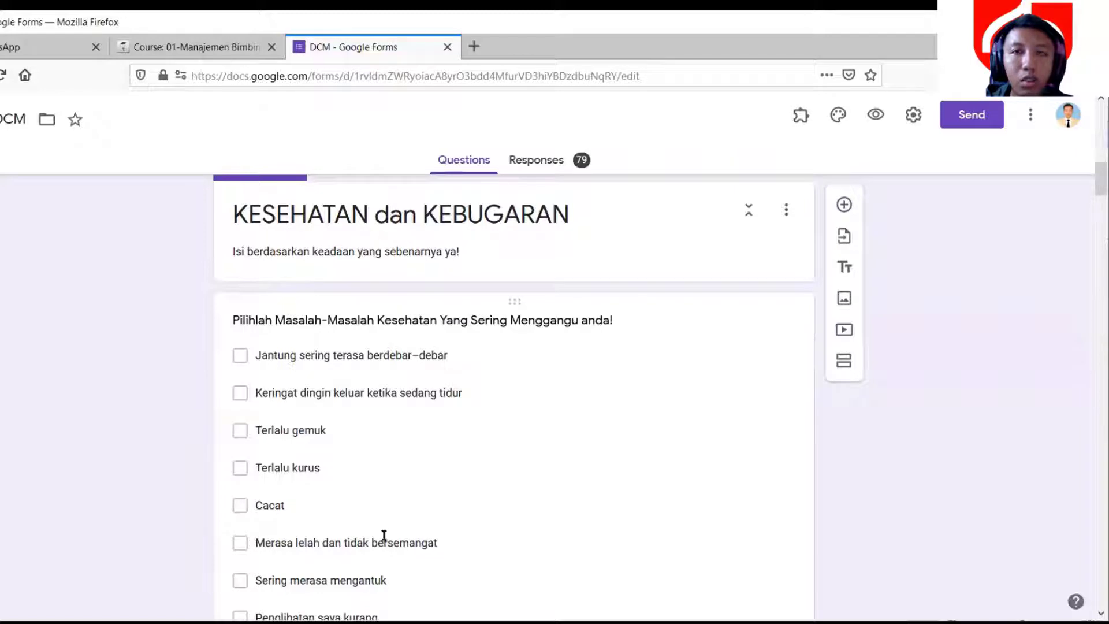
scroll(1098, 185, "down", 2)
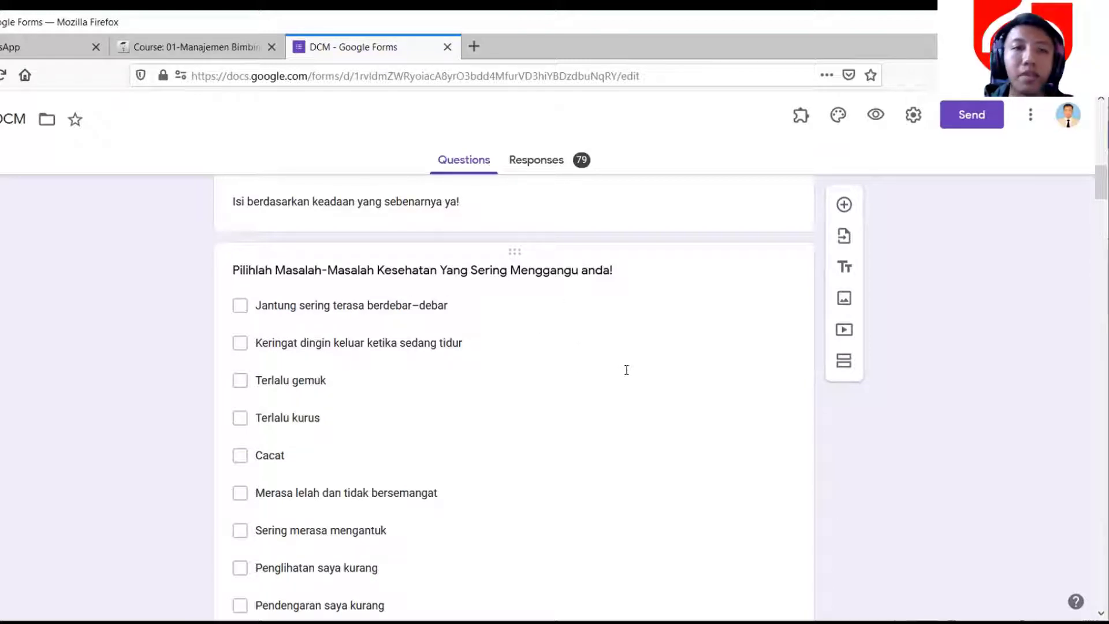
scroll(650, 390, "up", 4)
scroll(649, 390, "down", 10)
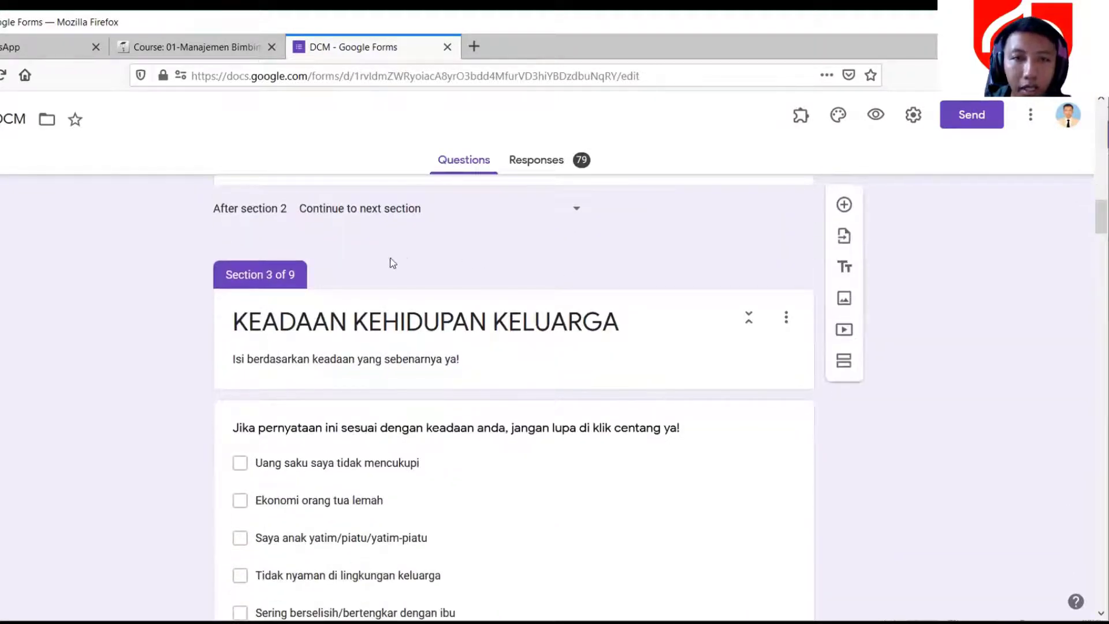
scroll(907, 309, "down", 2)
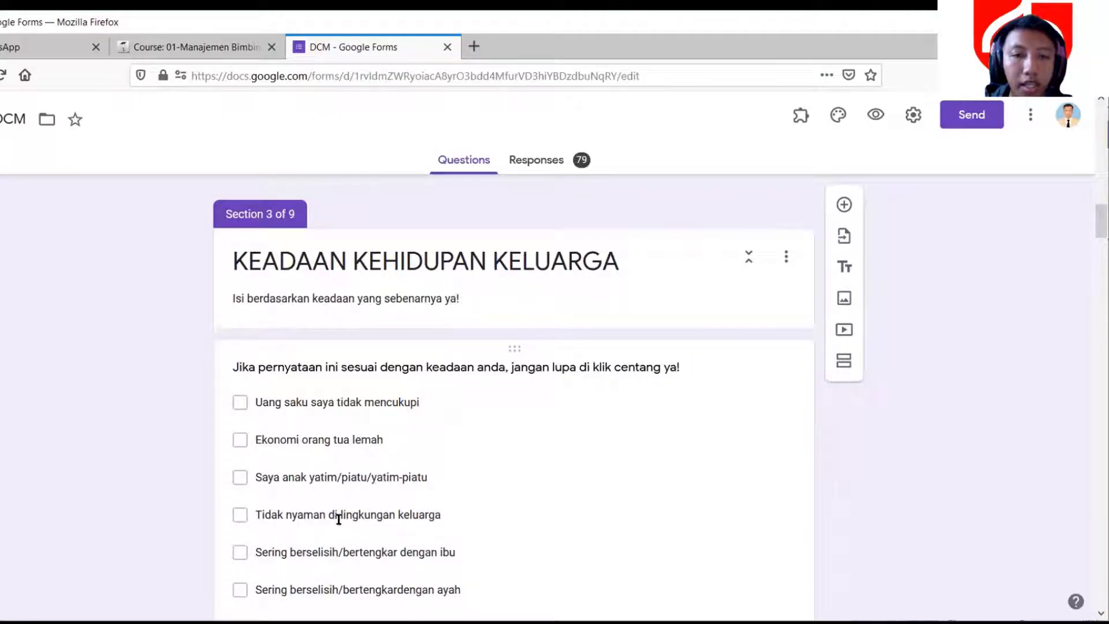
scroll(526, 505, "down", 3)
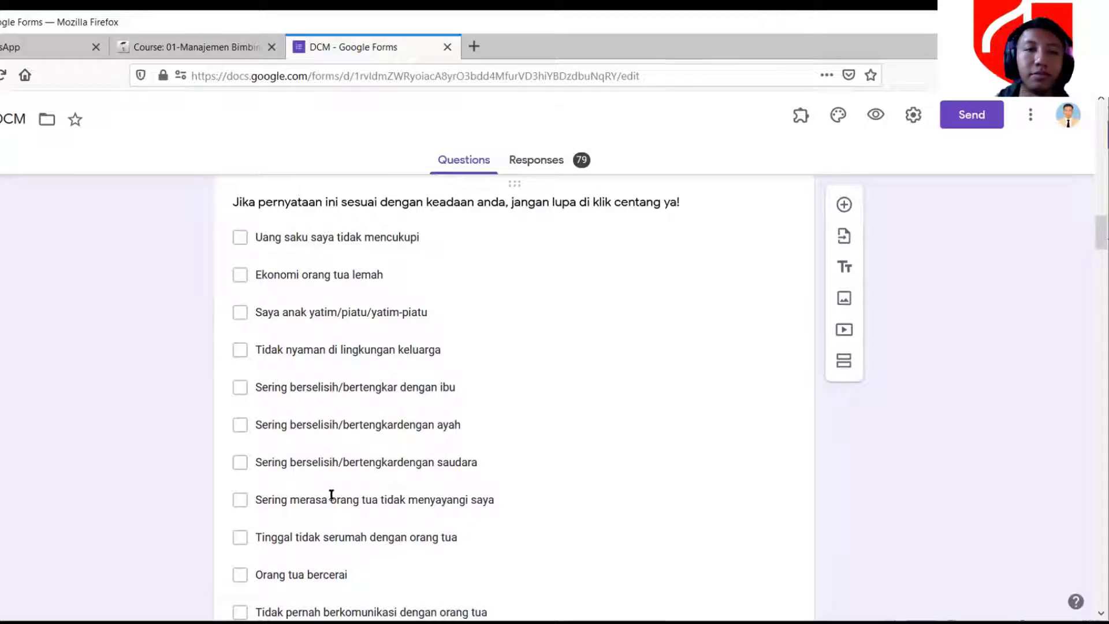
Open the response summary and look through the name list and class chart down to the KESEHATAN dan KEBUGARAN results
left_click(543, 163)
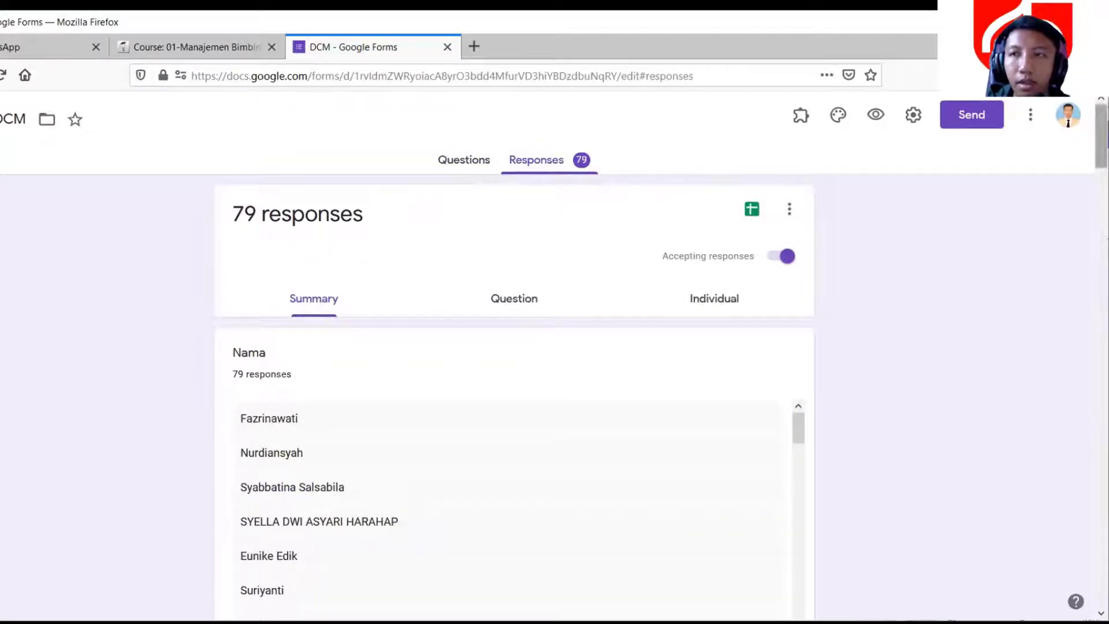
scroll(1101, 151, "down", 1)
scroll(1102, 150, "down", 9)
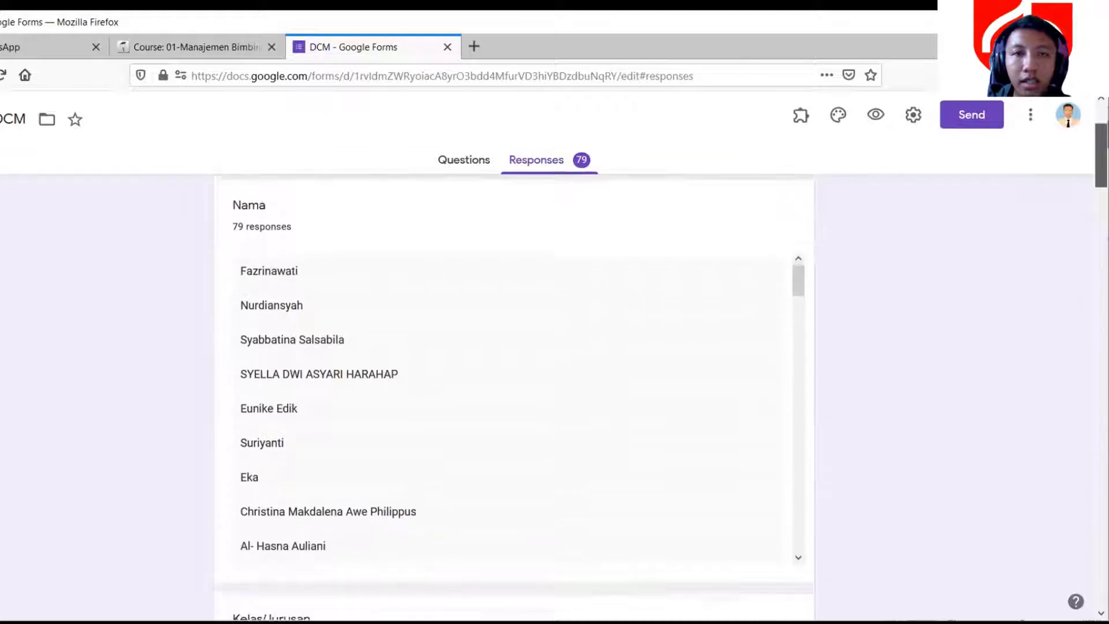
scroll(1101, 231, "down", 4)
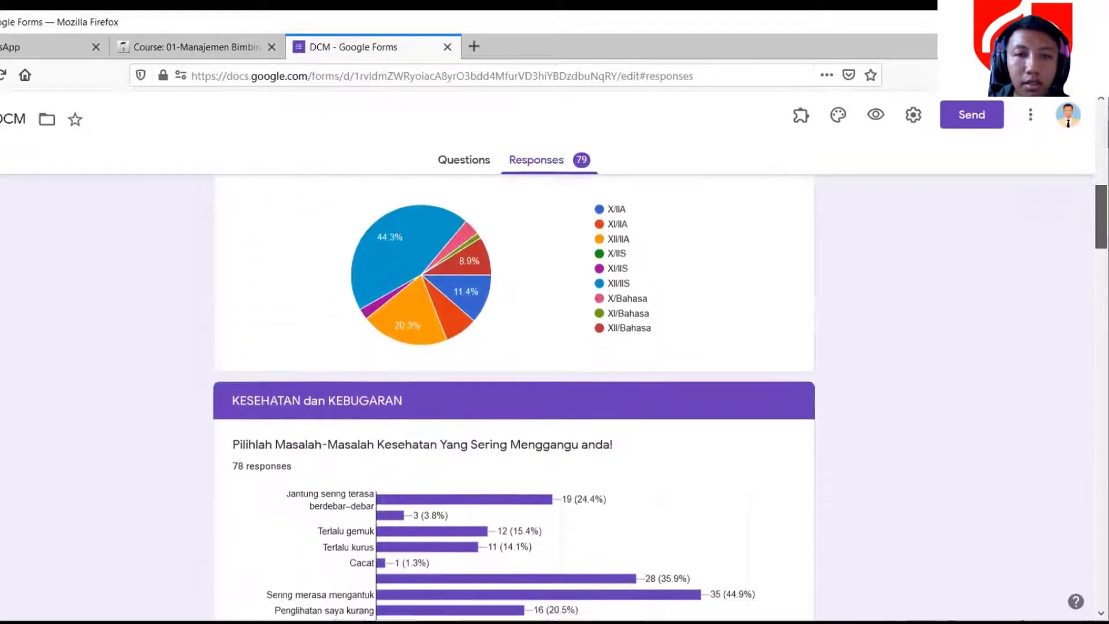
scroll(1101, 240, "down", 1)
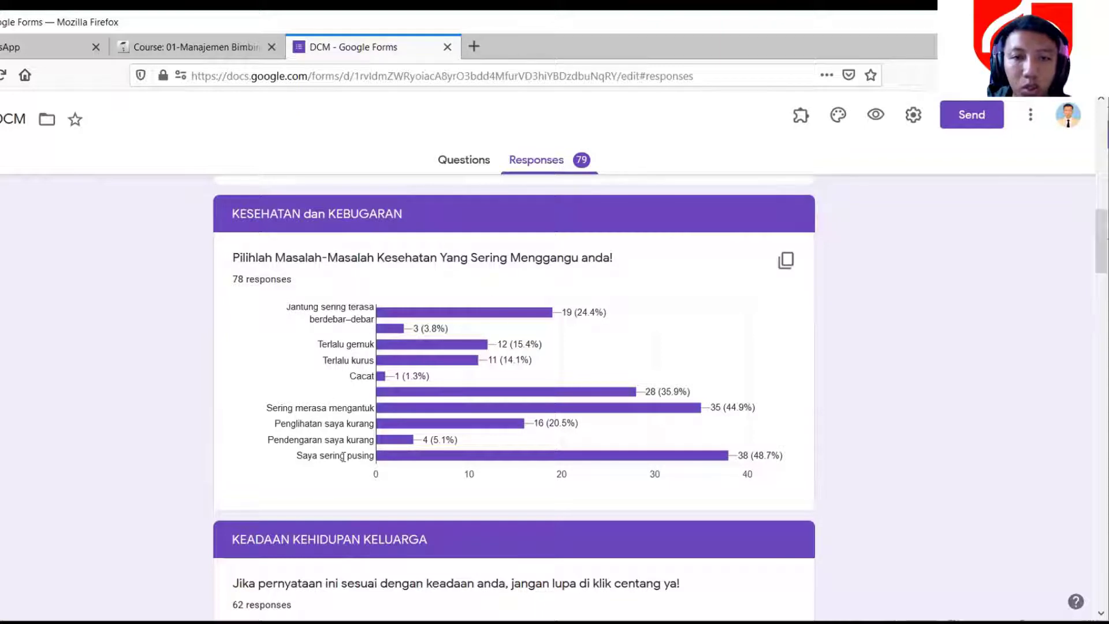
Examine the most frequently chosen health problems in the KESEHATAN dan KEBUGARAN bar chart
mouse_move(486, 460)
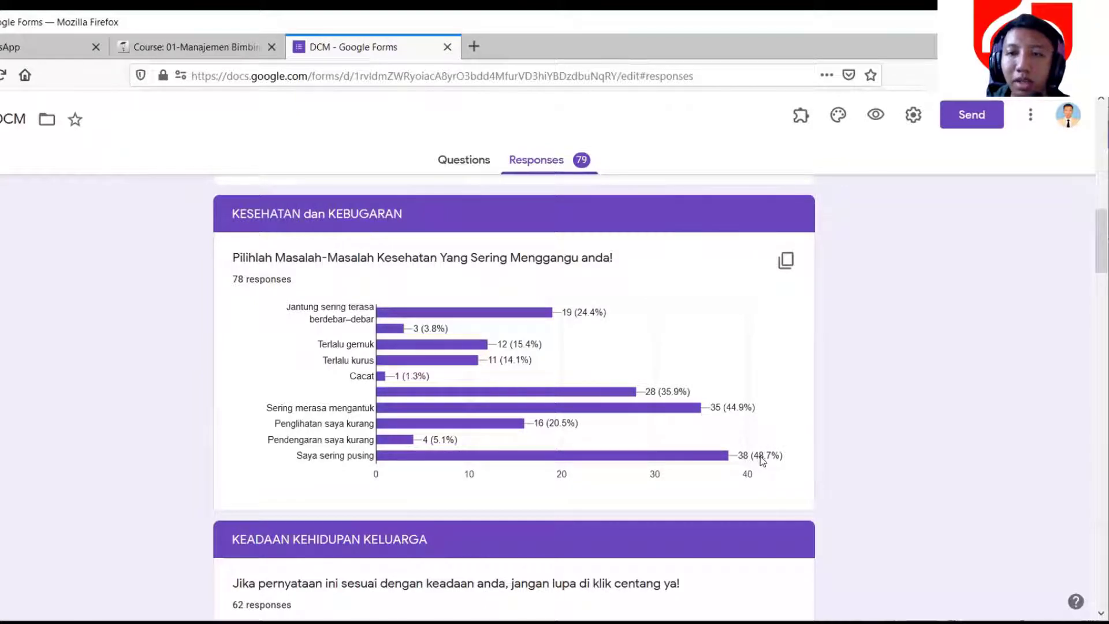
mouse_move(705, 460)
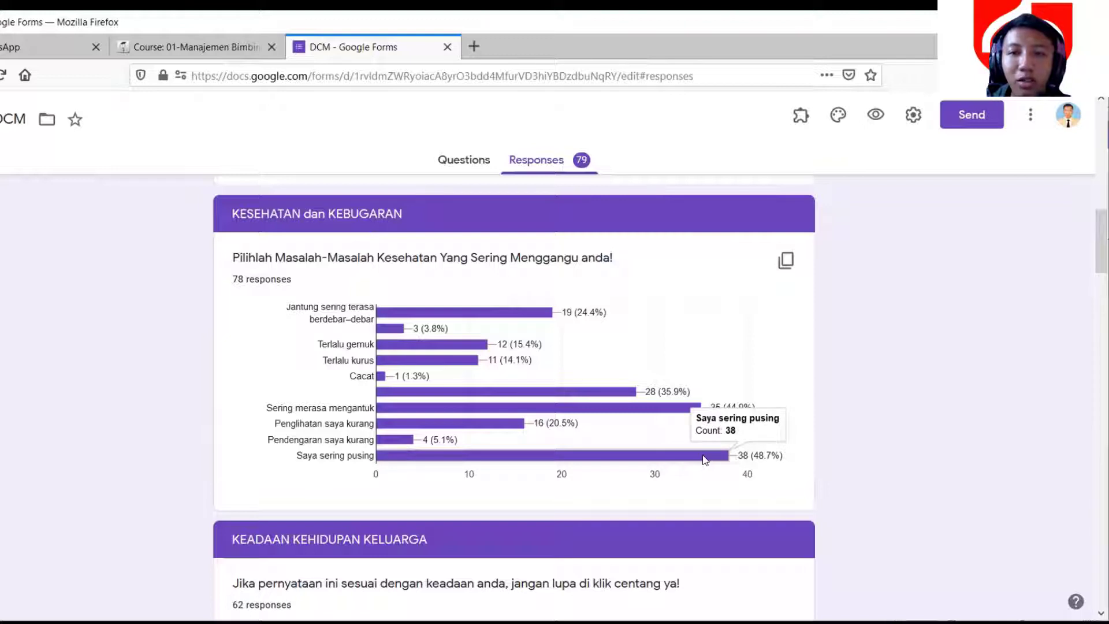
mouse_move(648, 408)
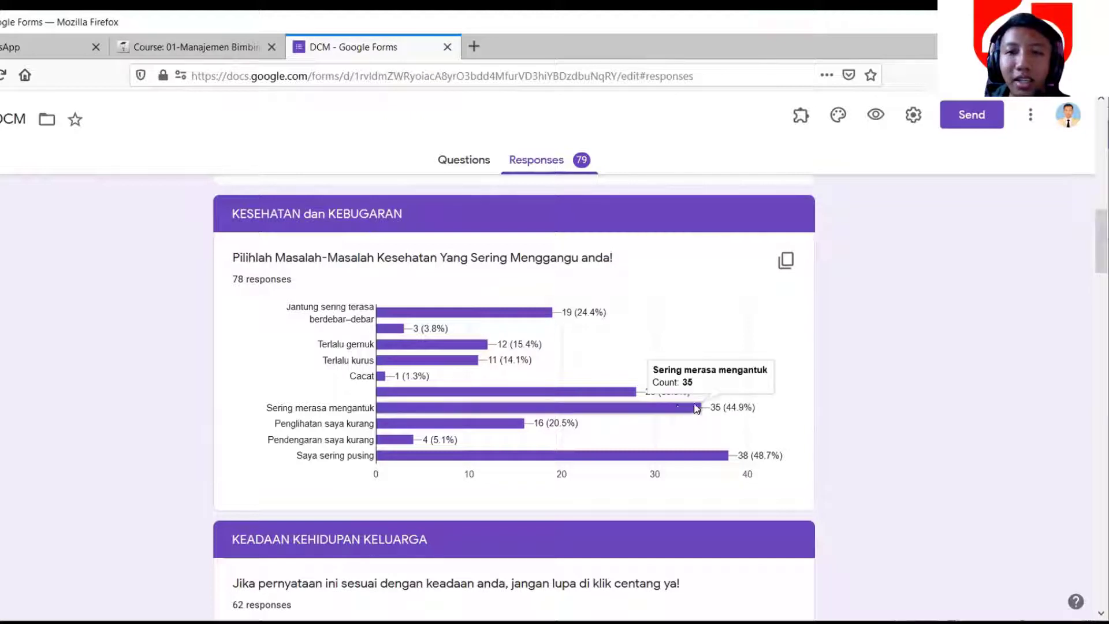
mouse_move(608, 392)
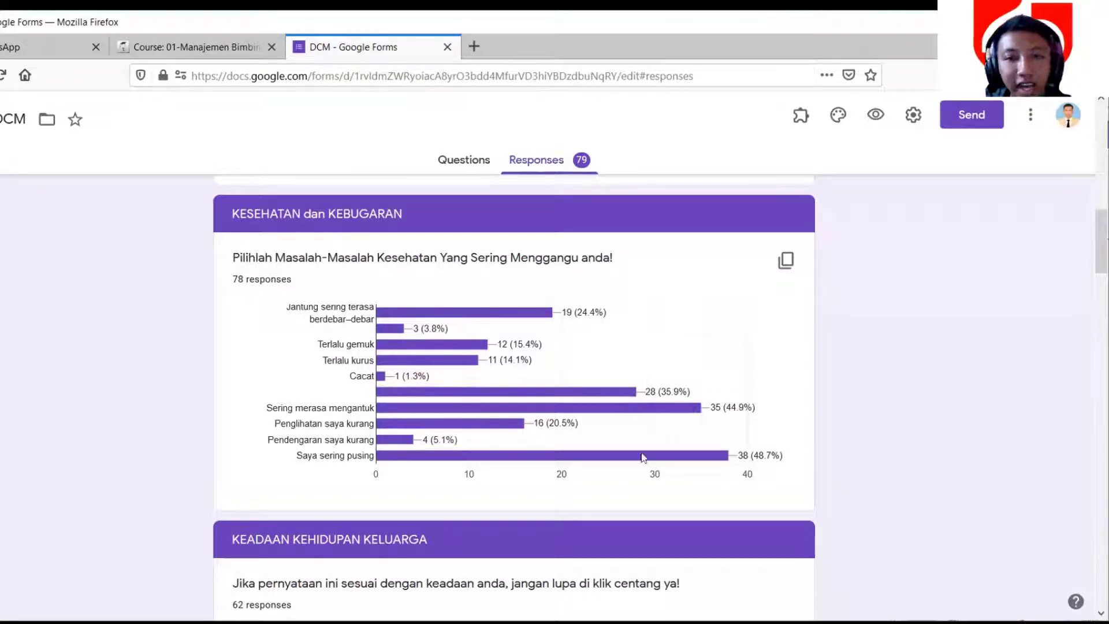
mouse_move(633, 458)
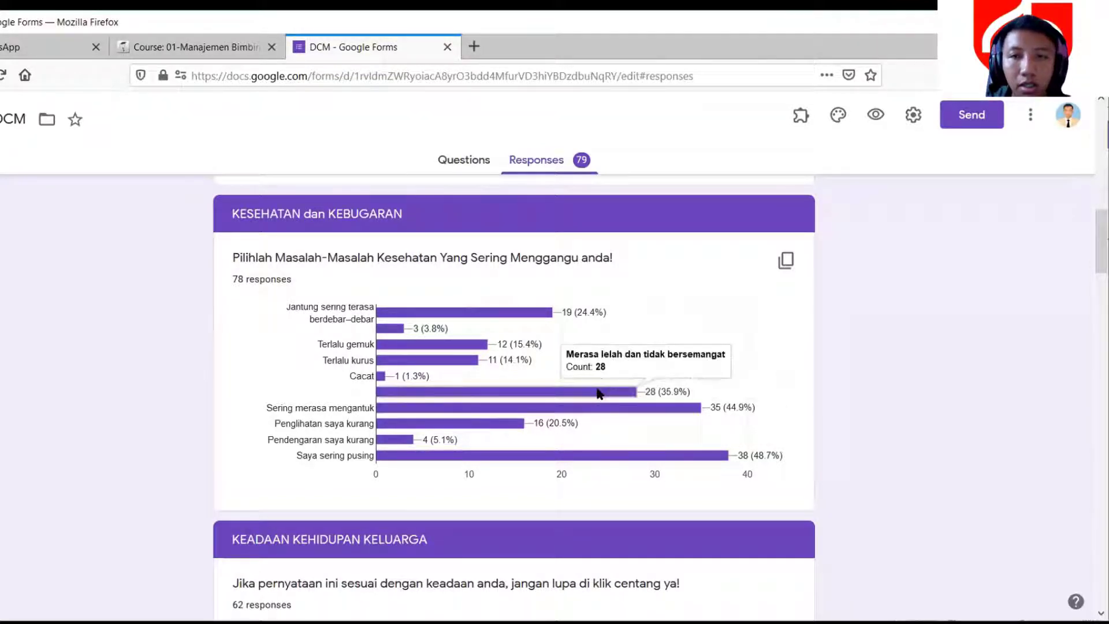
mouse_move(536, 315)
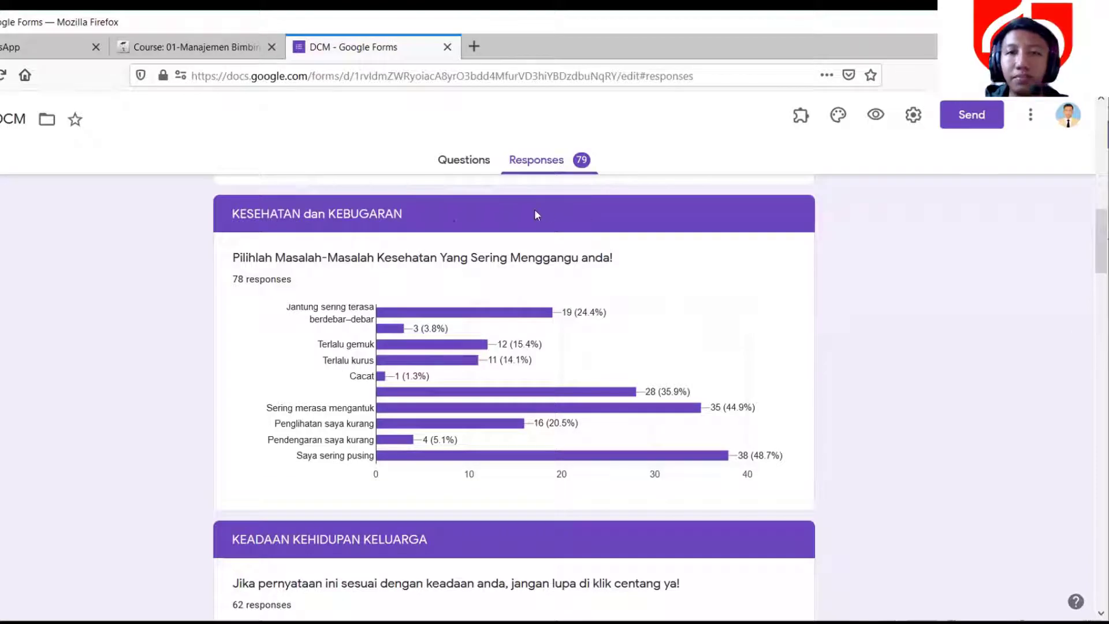
Examine the most frequently chosen family problems in the KEADAAN KEHIDUPAN KELUARGA bar chart
scroll(743, 437, "down", 5)
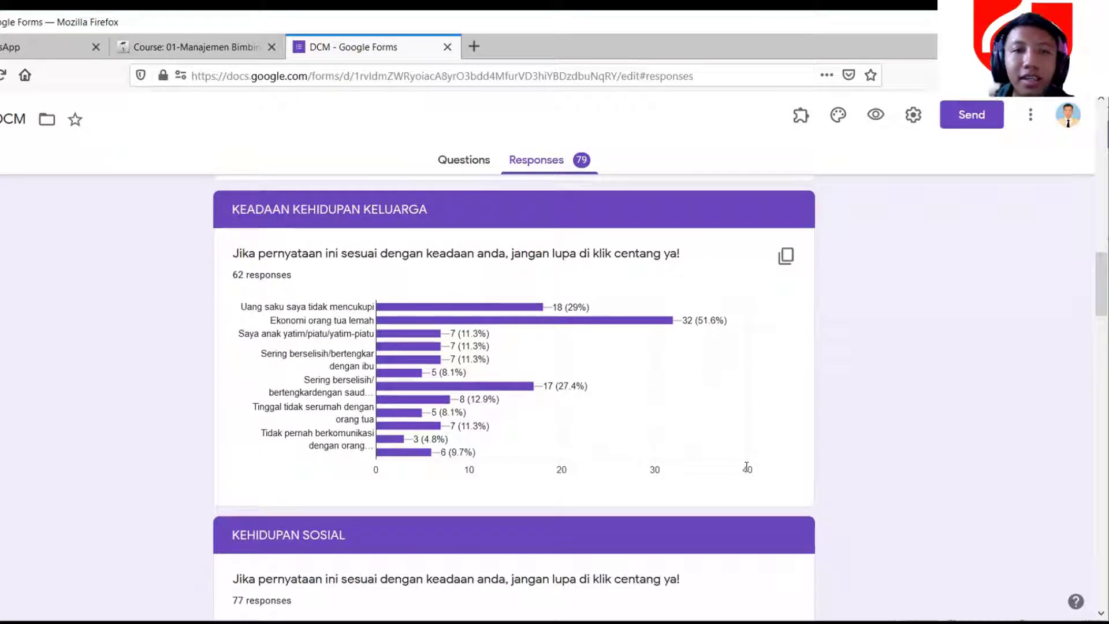
mouse_move(489, 325)
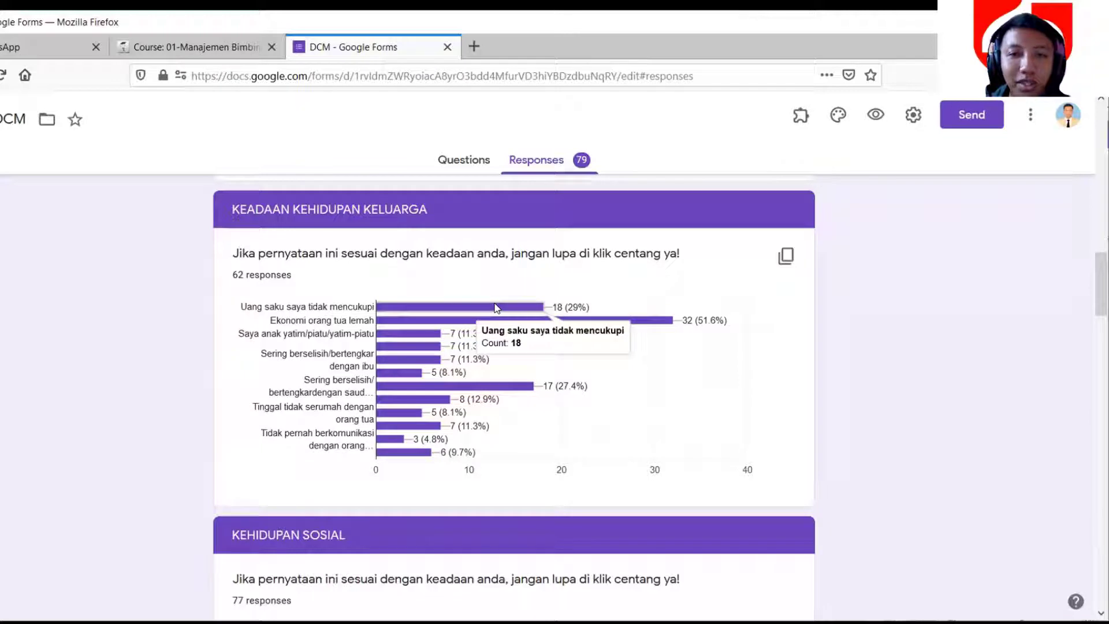
mouse_move(495, 389)
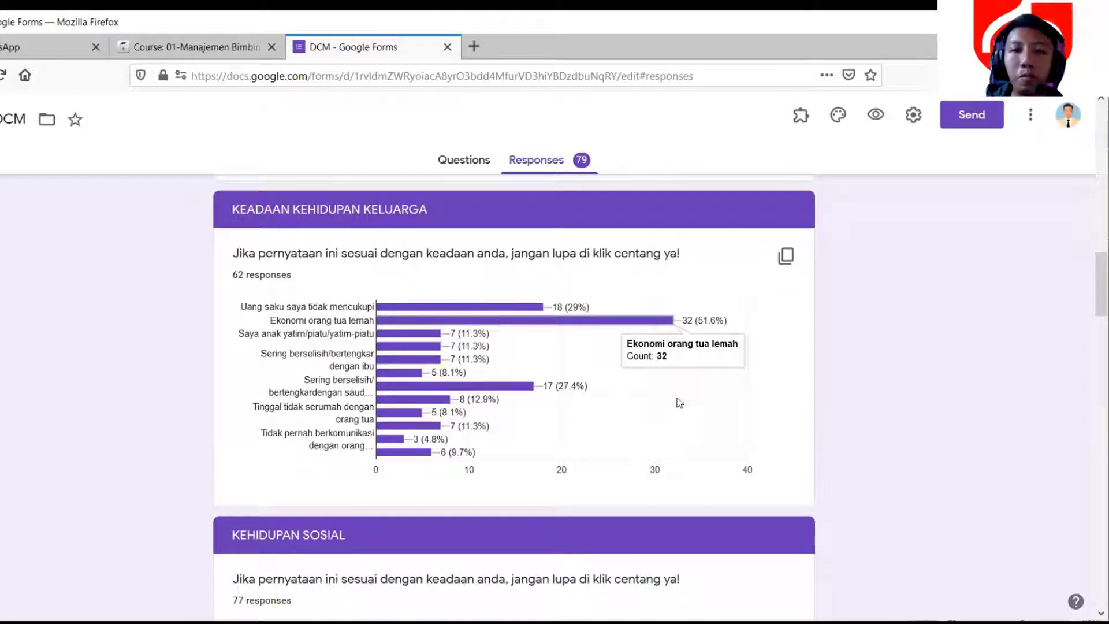
Examine the most frequently chosen social problems in the KEHIDUPAN SOSIAL bar chart
scroll(730, 422, "down", 5)
scroll(730, 424, "down", 1)
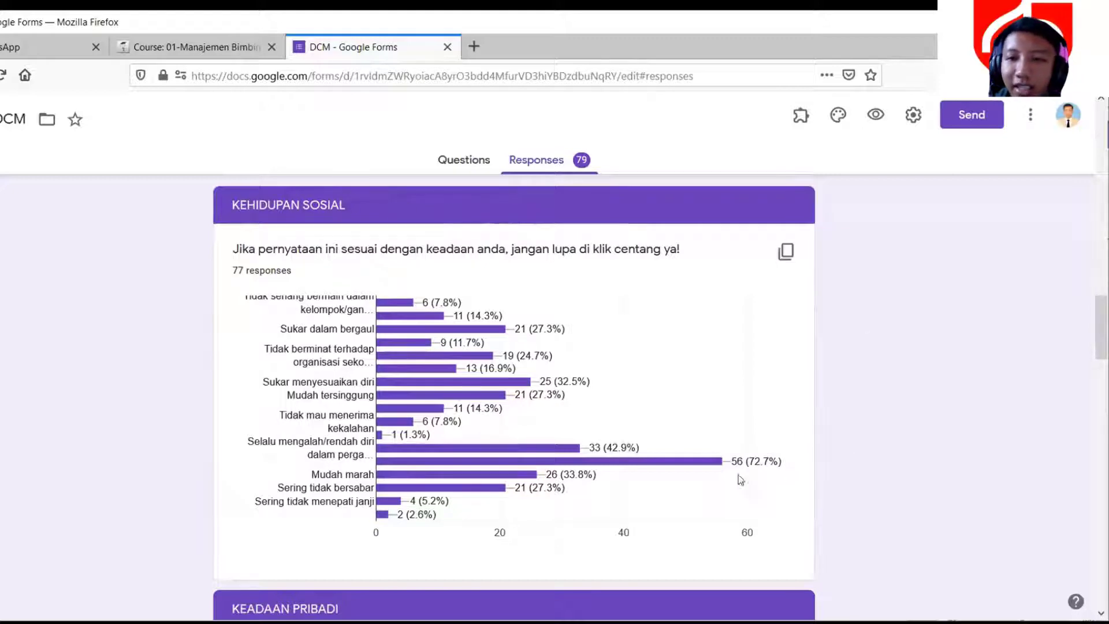
mouse_move(714, 462)
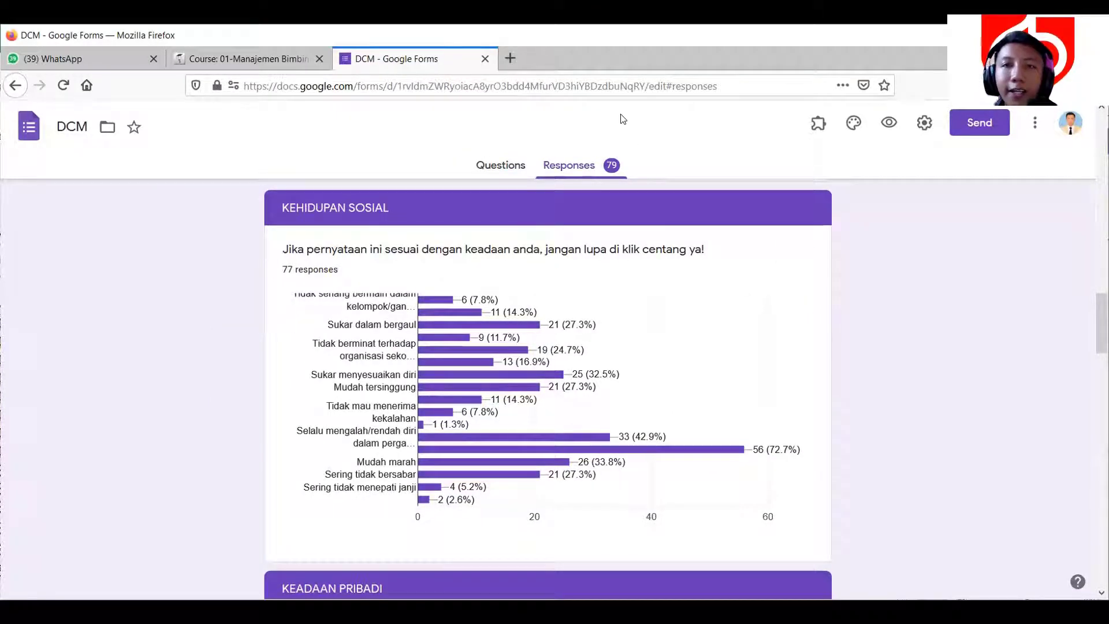
mouse_move(734, 450)
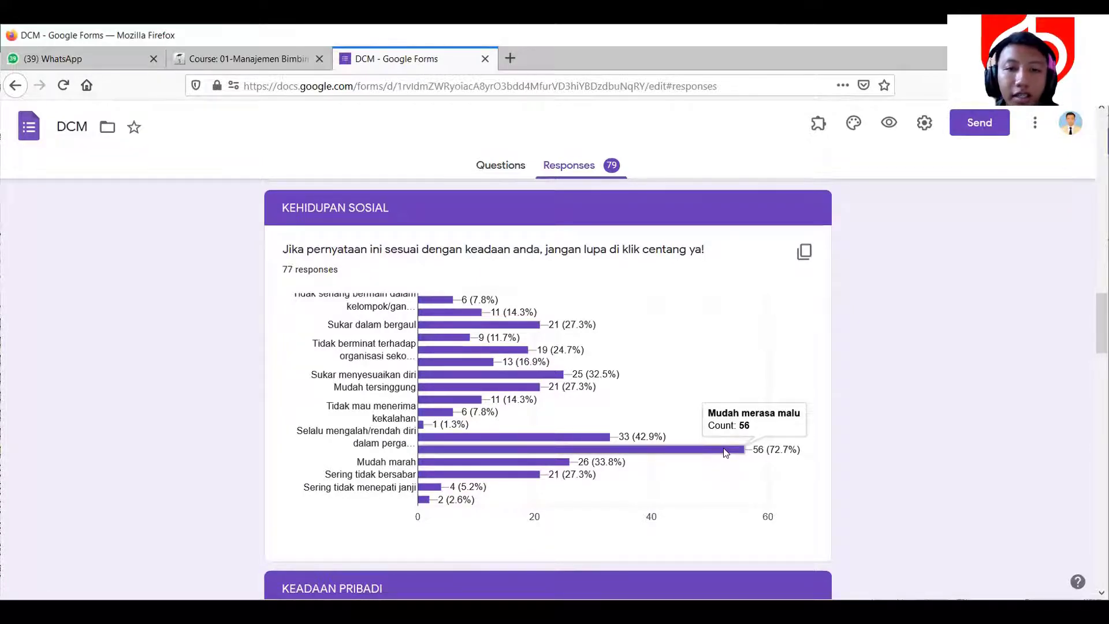
mouse_move(604, 438)
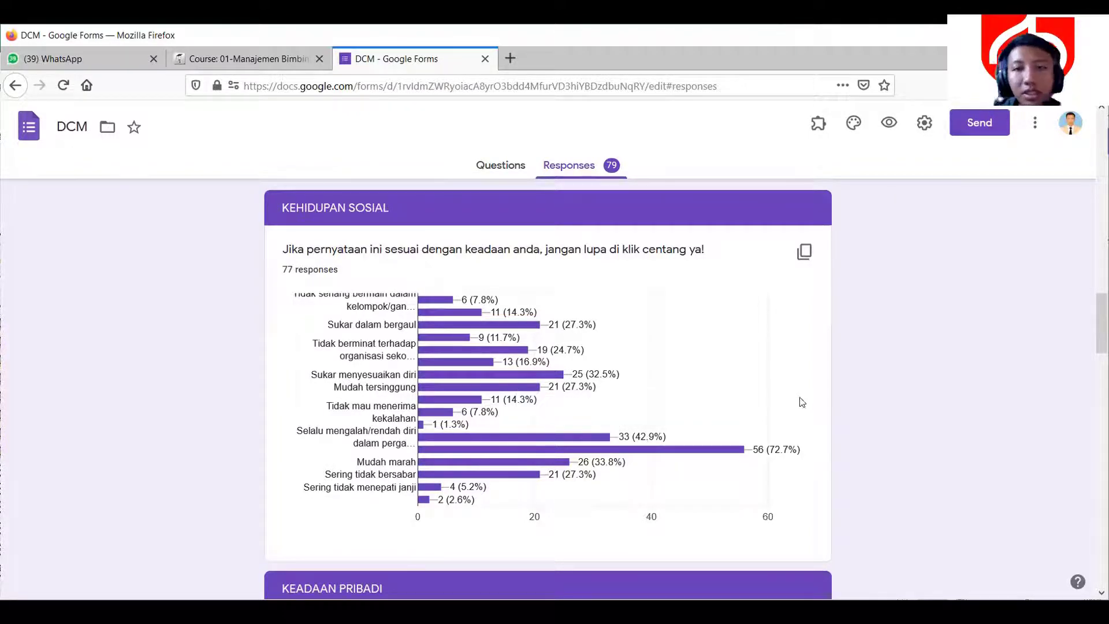
Look through the KEADAAN PRIBADI results and examine the most frequently chosen problems in the ASMARA bar chart
scroll(788, 389, "down", 3)
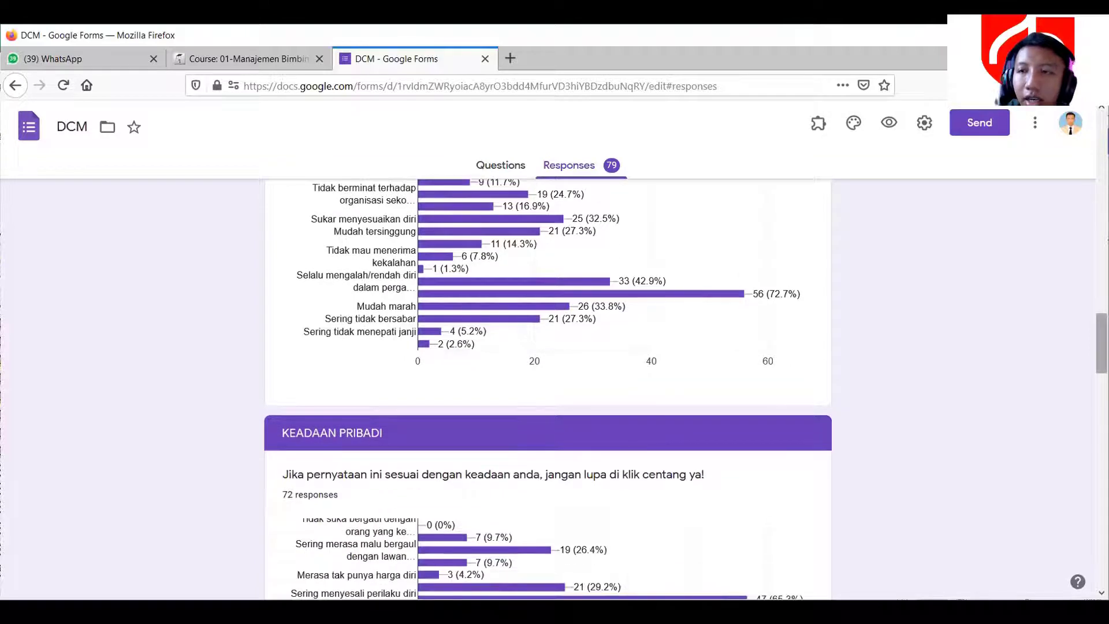
scroll(548, 388, "down", 10)
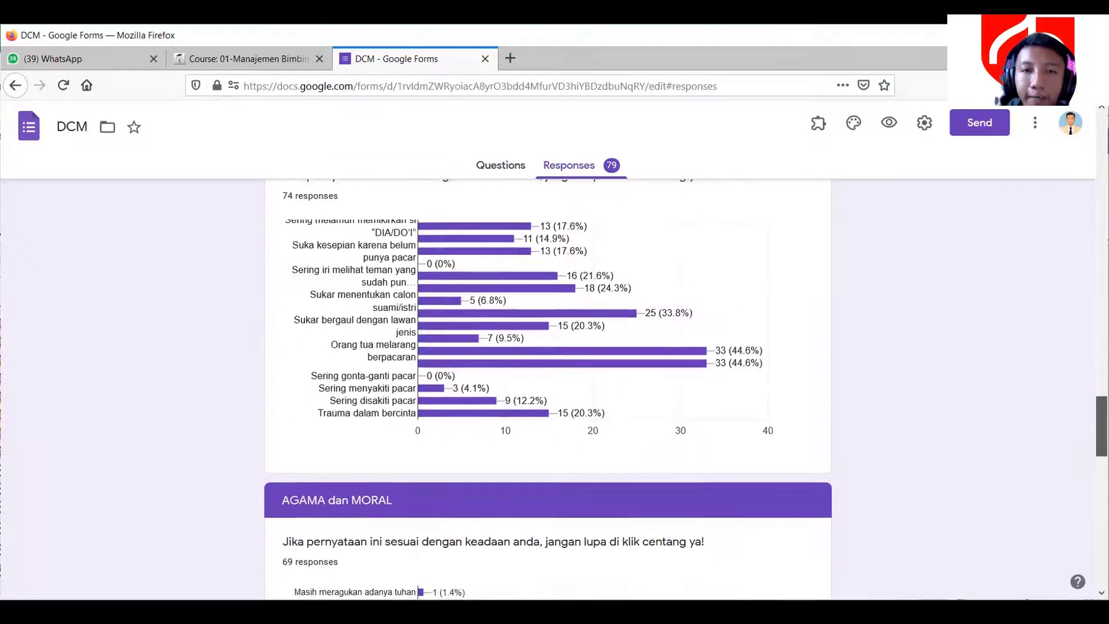
scroll(548, 389, "up", 3)
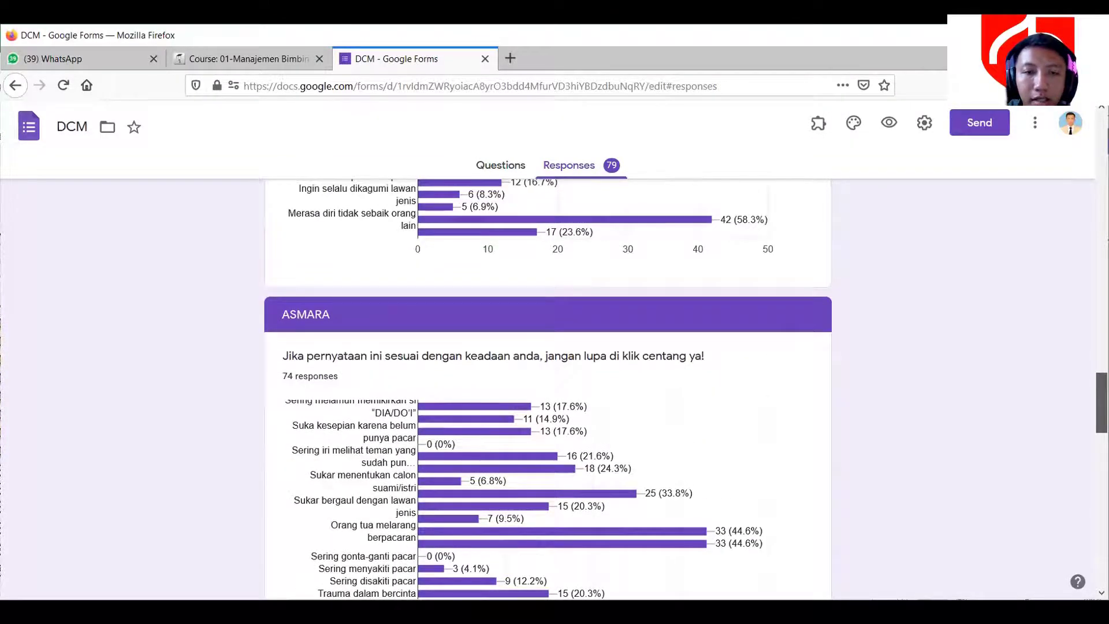
scroll(548, 389, "up", 3)
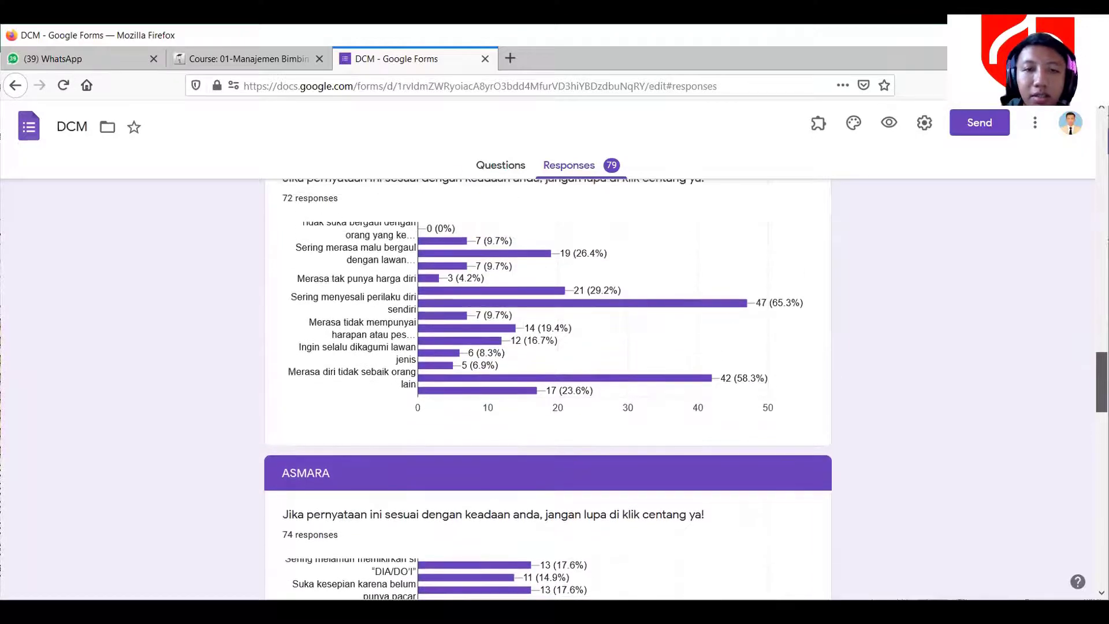
scroll(548, 388, "down", 2)
scroll(826, 290, "down", 3)
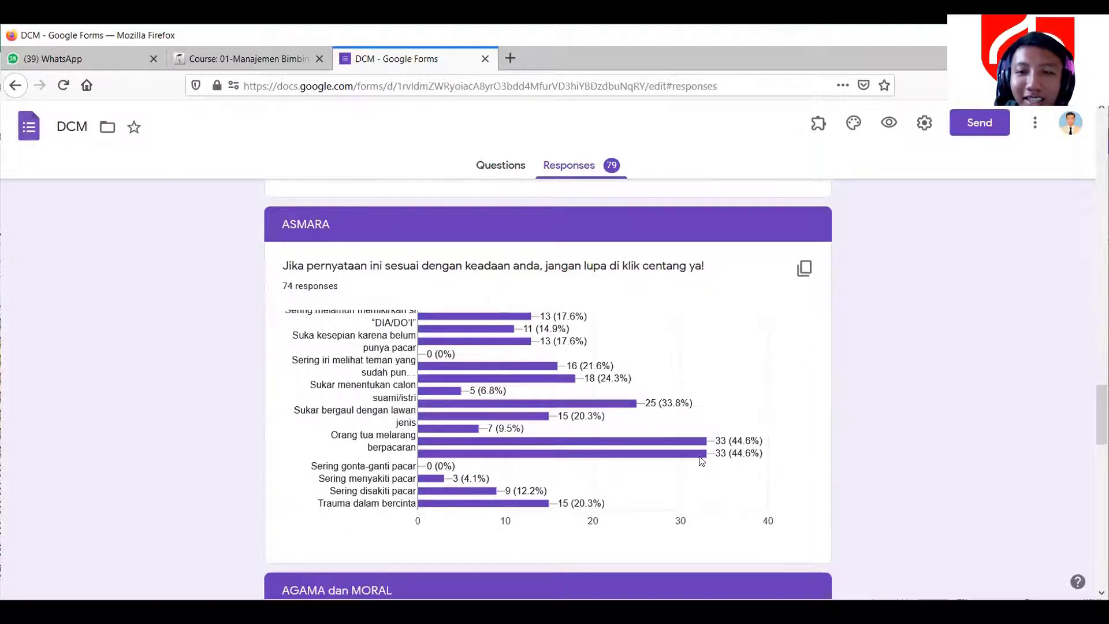
mouse_move(698, 457)
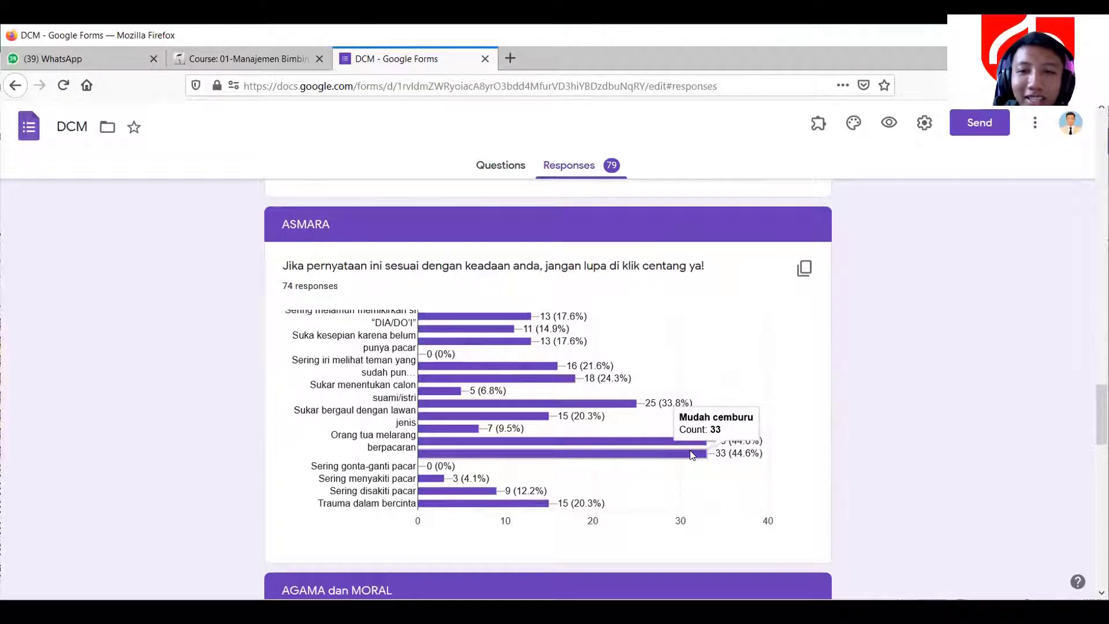
mouse_move(654, 442)
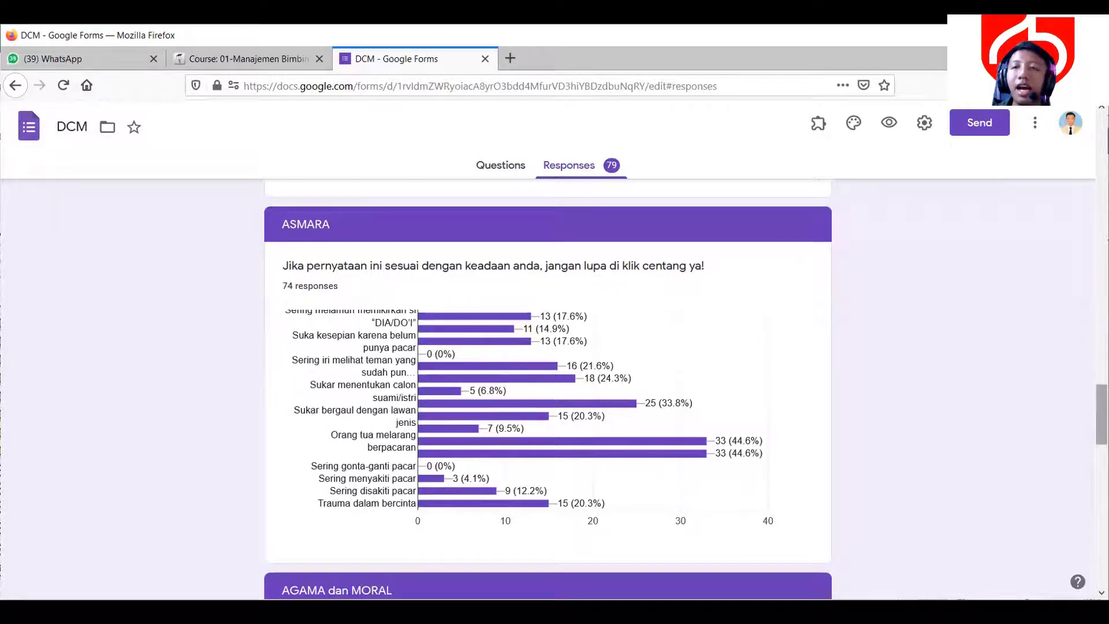
scroll(567, 220, "down", 2)
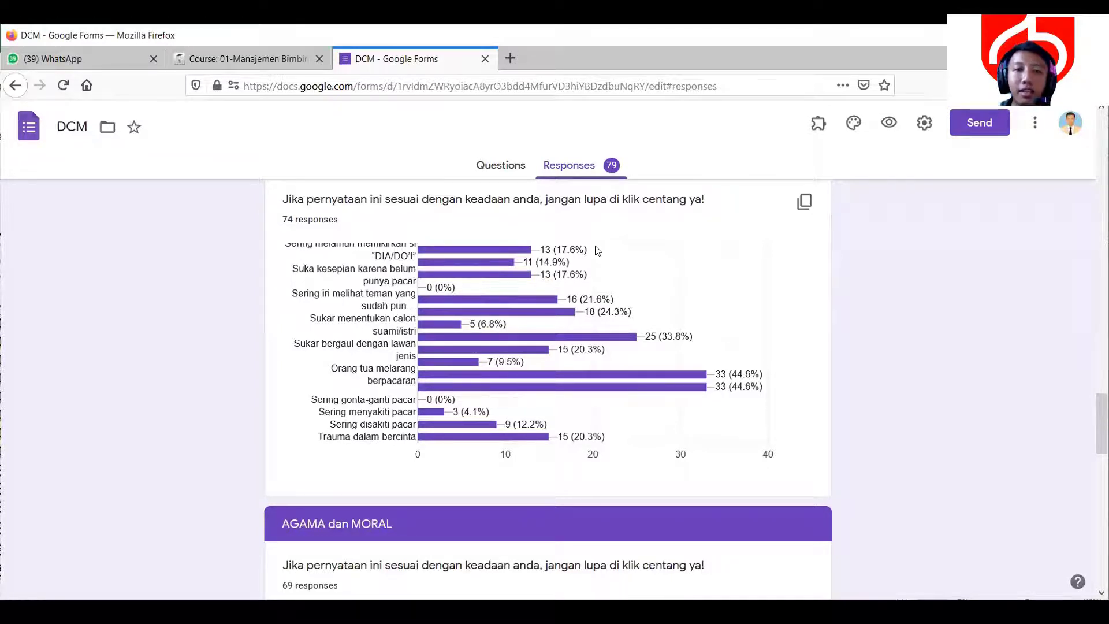
scroll(630, 289, "up", 2)
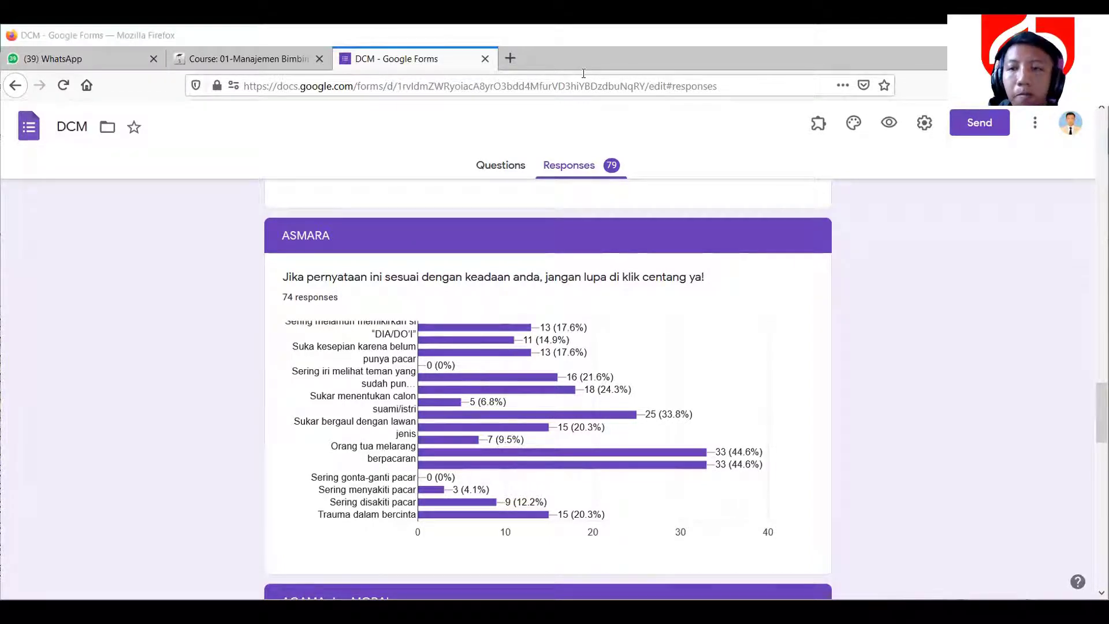
Switch to the Program Tahunan SMK 3 Tarakan workbook in Excel and look over its Kelas X service schedule
key("alt+Tab")
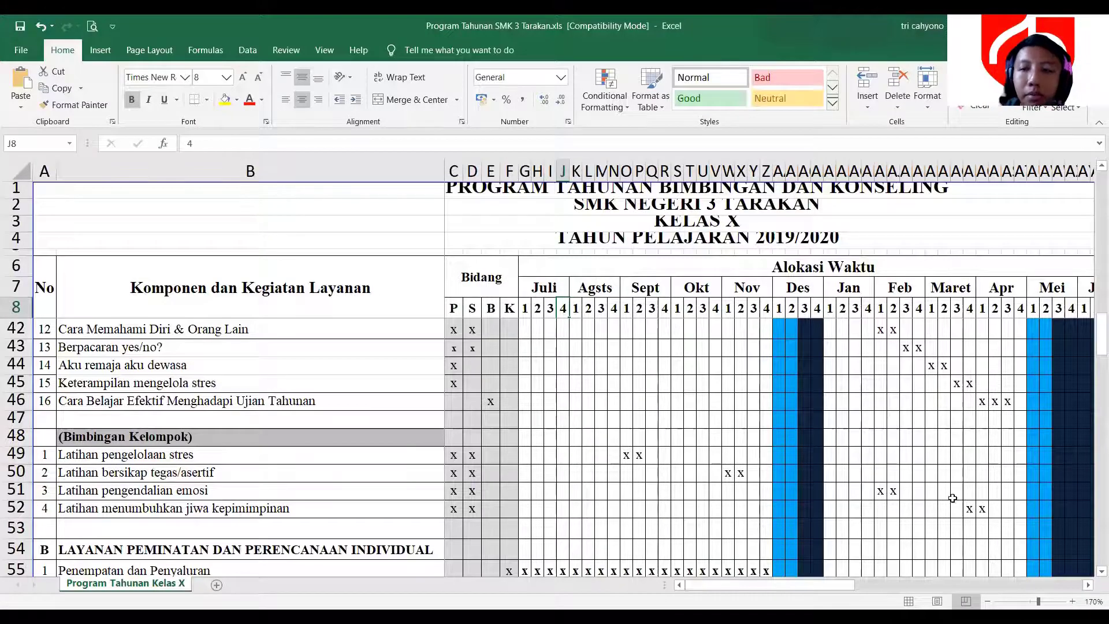
left_click(987, 601)
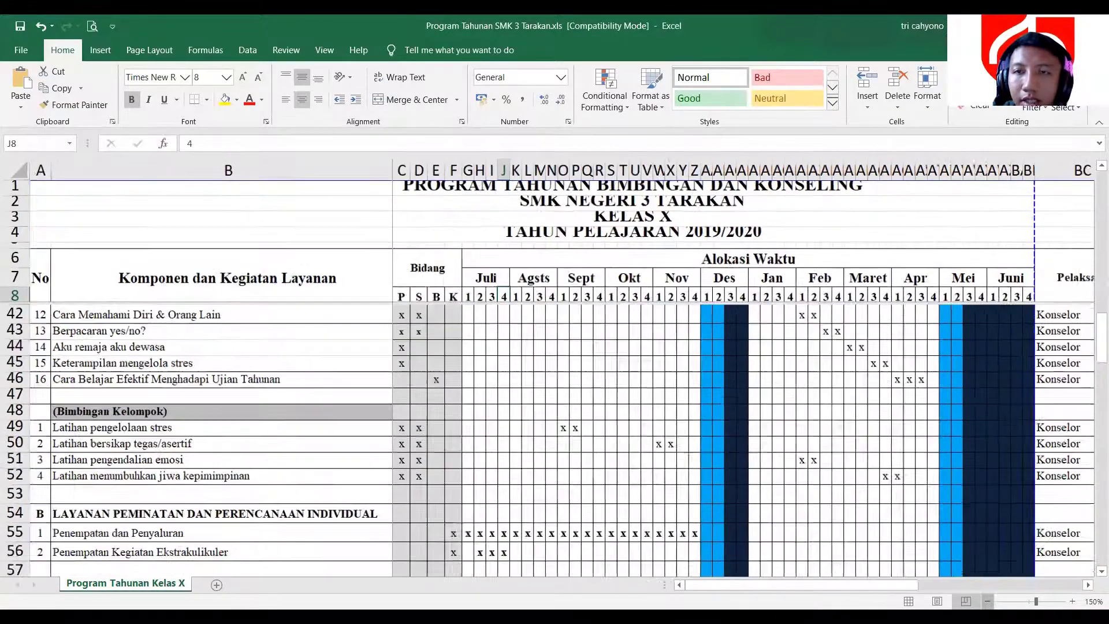
left_click(988, 602)
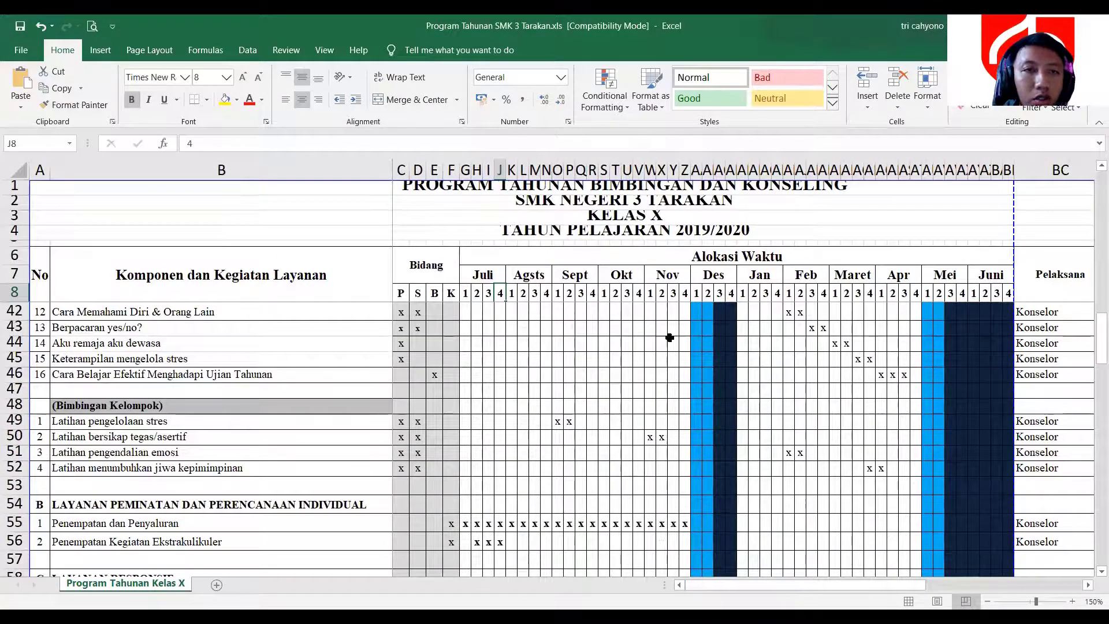
scroll(668, 332, "down", 1)
scroll(669, 331, "up", 3)
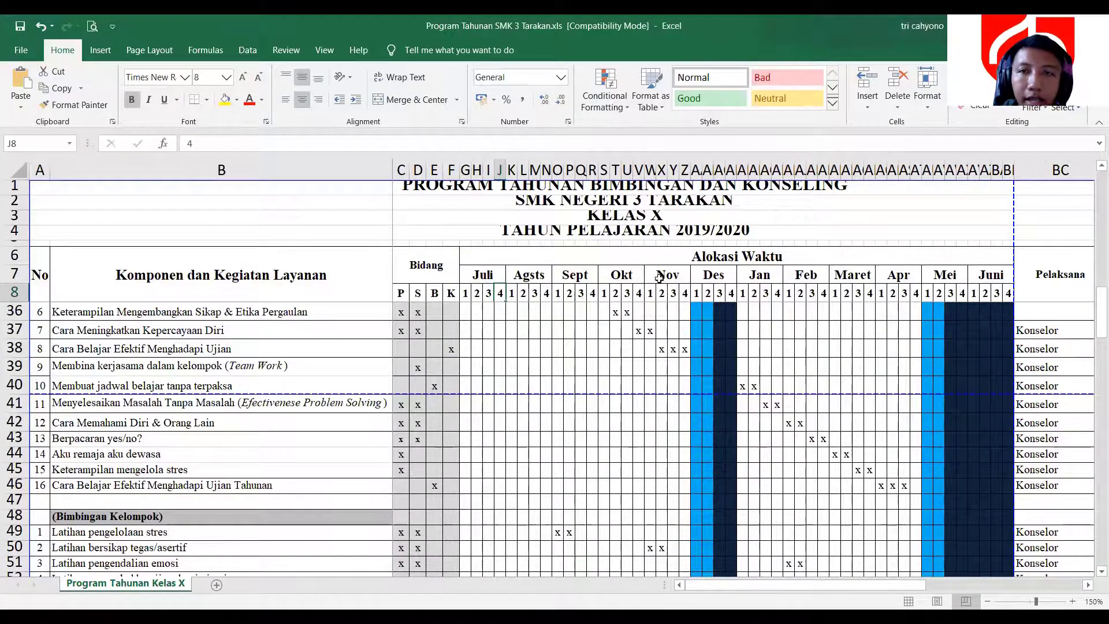
scroll(588, 296, "up", 5)
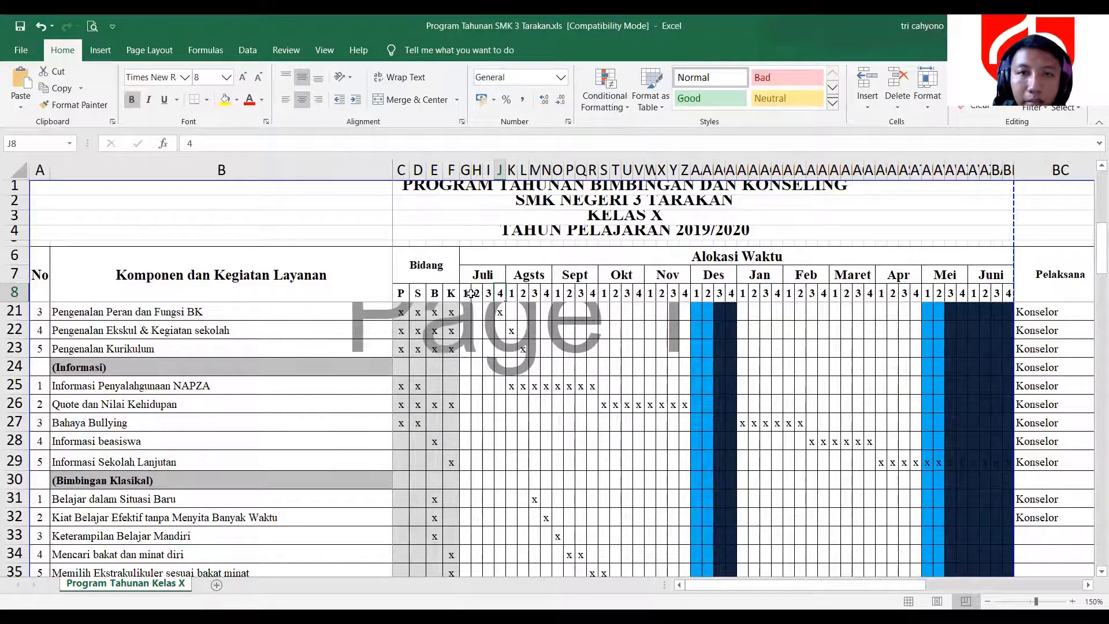
Examine the Alokasi Waktu header, going through the months from Juli to Juni and the first three weeks under Juli
left_click(486, 274)
left_click(526, 274)
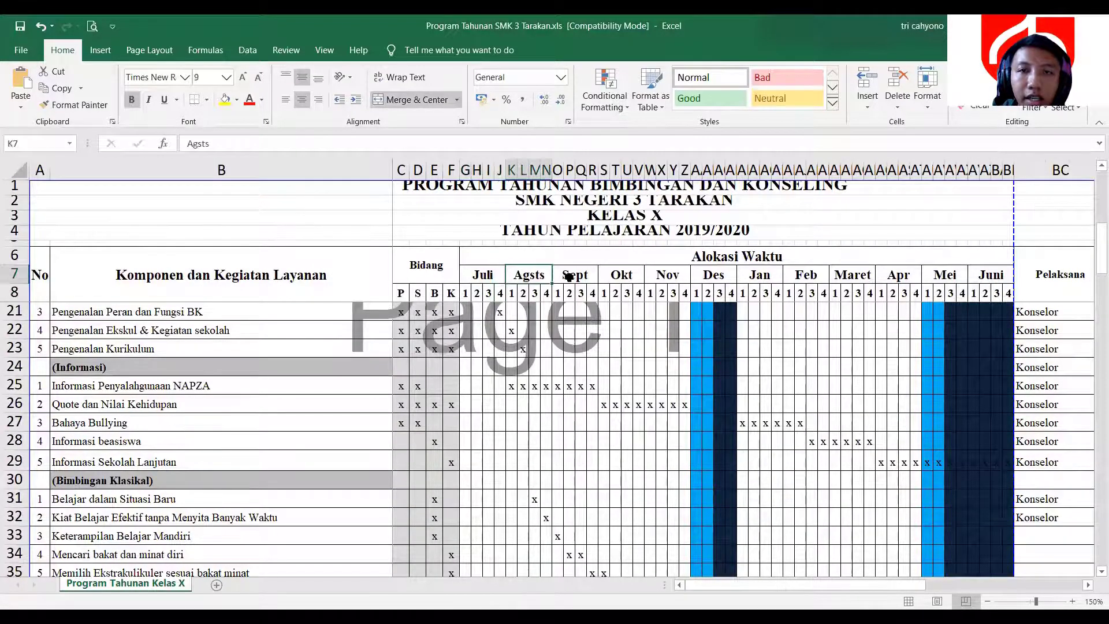
left_click(580, 276)
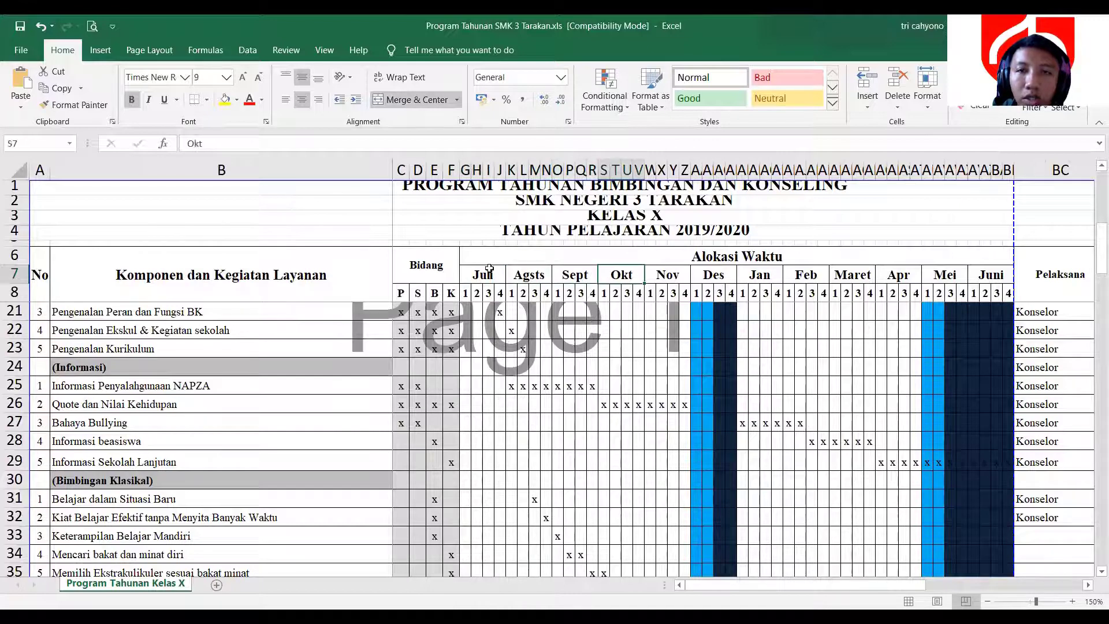
left_click_drag(489, 272, 971, 281)
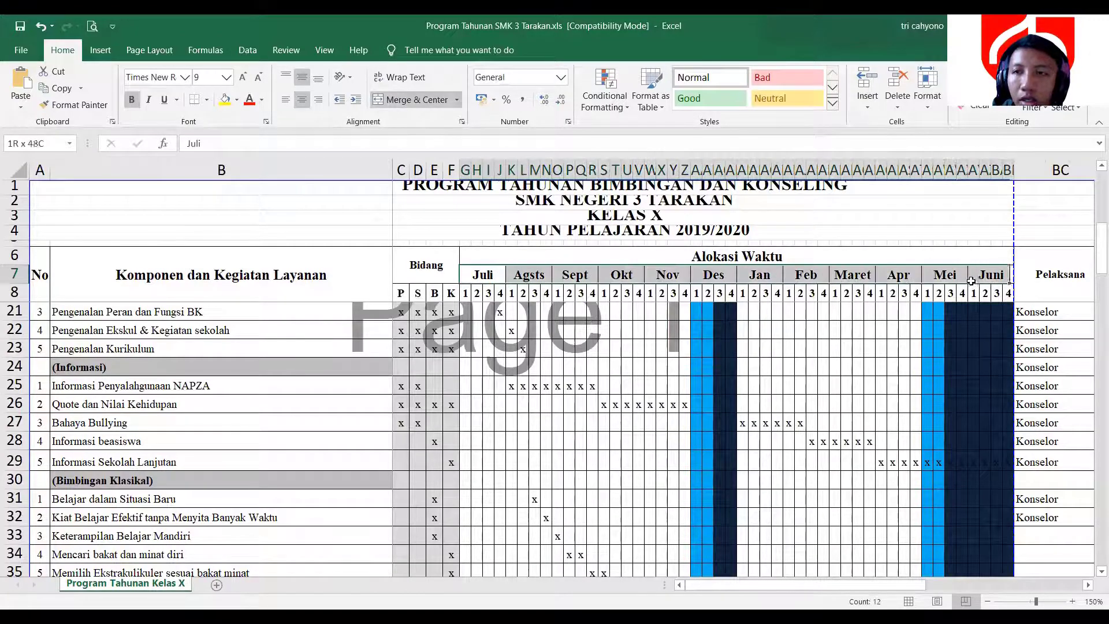
left_click(466, 293)
left_click(480, 275)
left_click(467, 293)
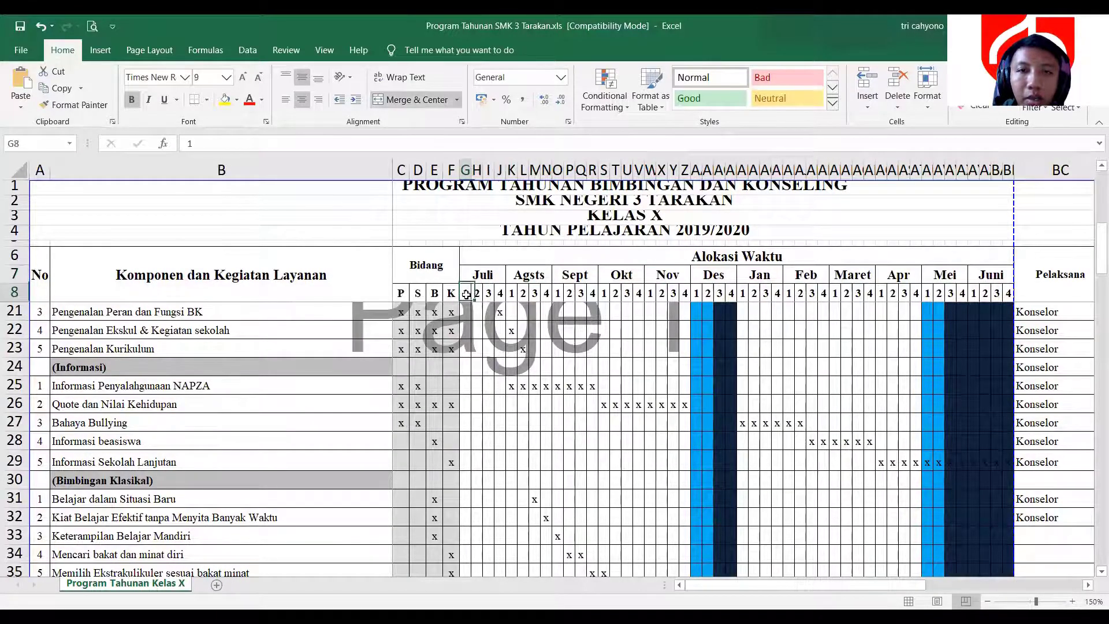
left_click(479, 275)
left_click(479, 293)
left_click(490, 277)
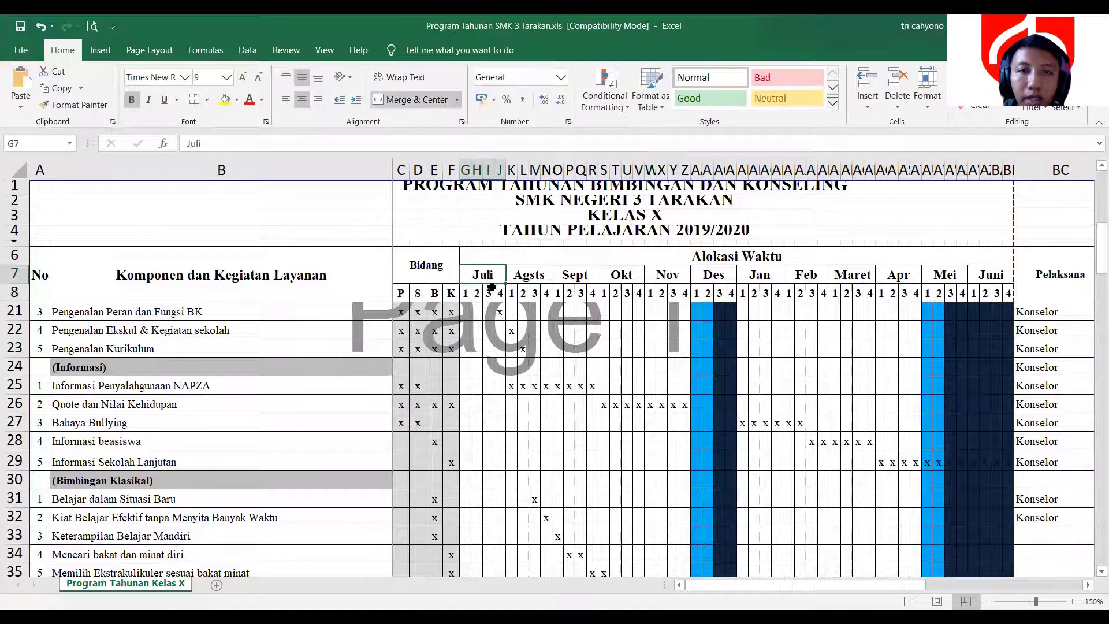
left_click(490, 292)
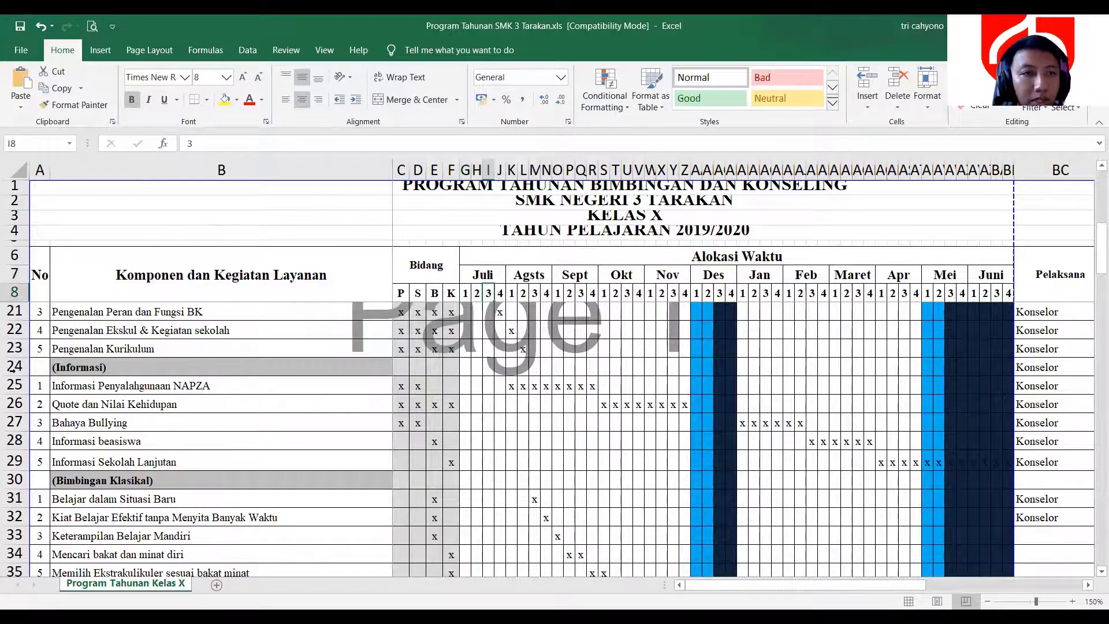
Examine the PERSIAPAN activities and the Orientasi services with their scheduled weeks
scroll(734, 382, "up", 2)
scroll(734, 381, "up", 2)
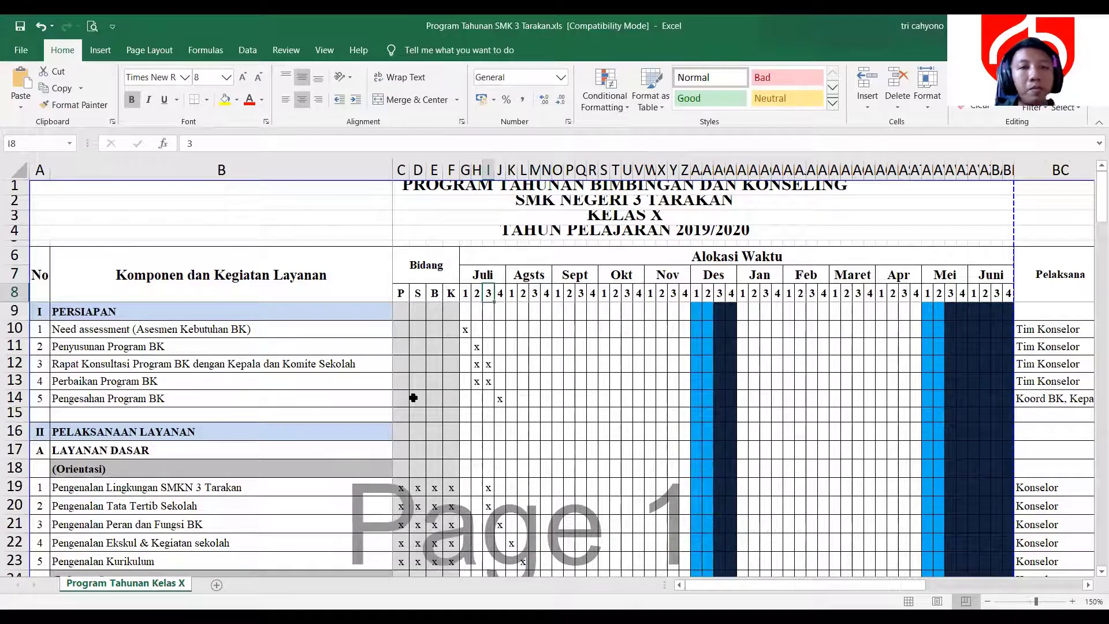
scroll(459, 373, "down", 1)
scroll(459, 373, "down", 2)
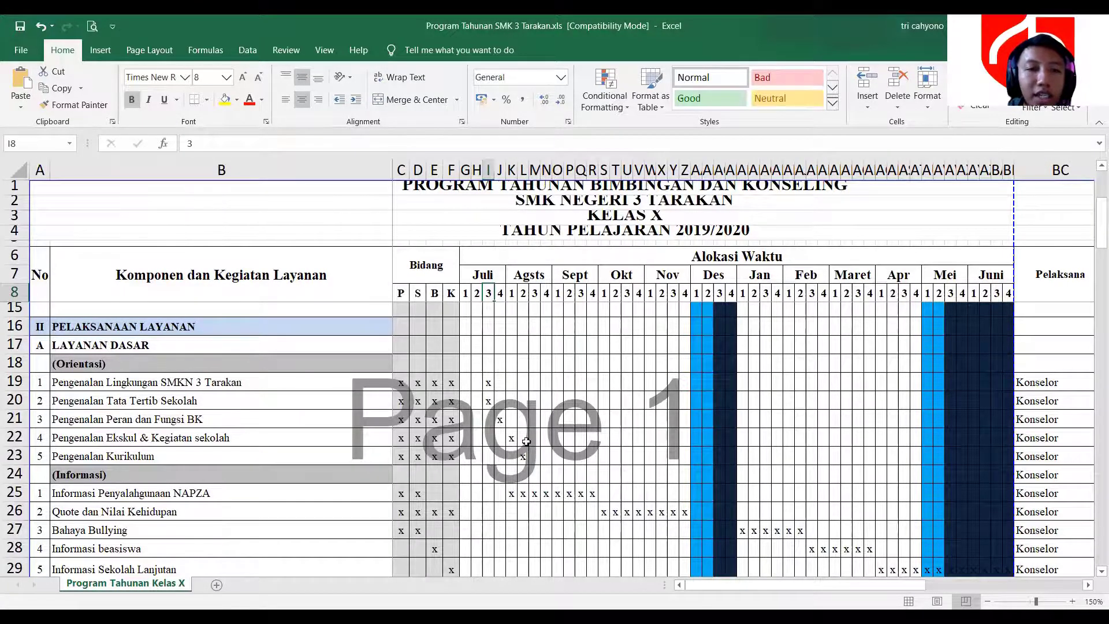
Examine the Informasi and Bimbingan Klasikal services, including Belajar dalam Situasi Baru and Kiat Belajar Efektif tanpa Menyita Banyak Waktu
scroll(444, 482, "down", 2)
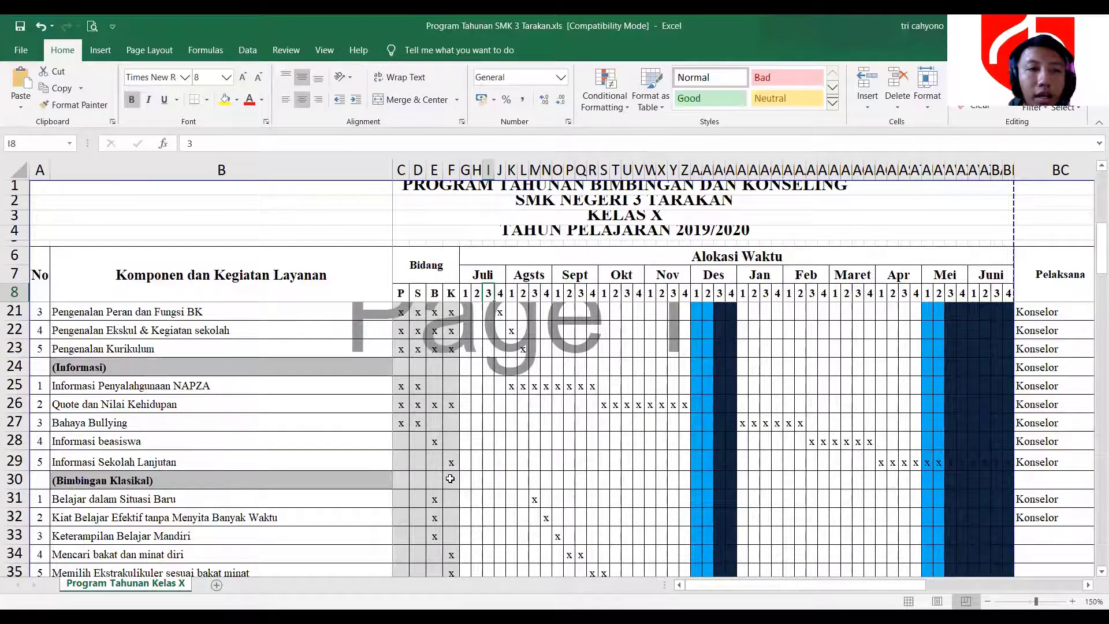
scroll(241, 483, "down", 4)
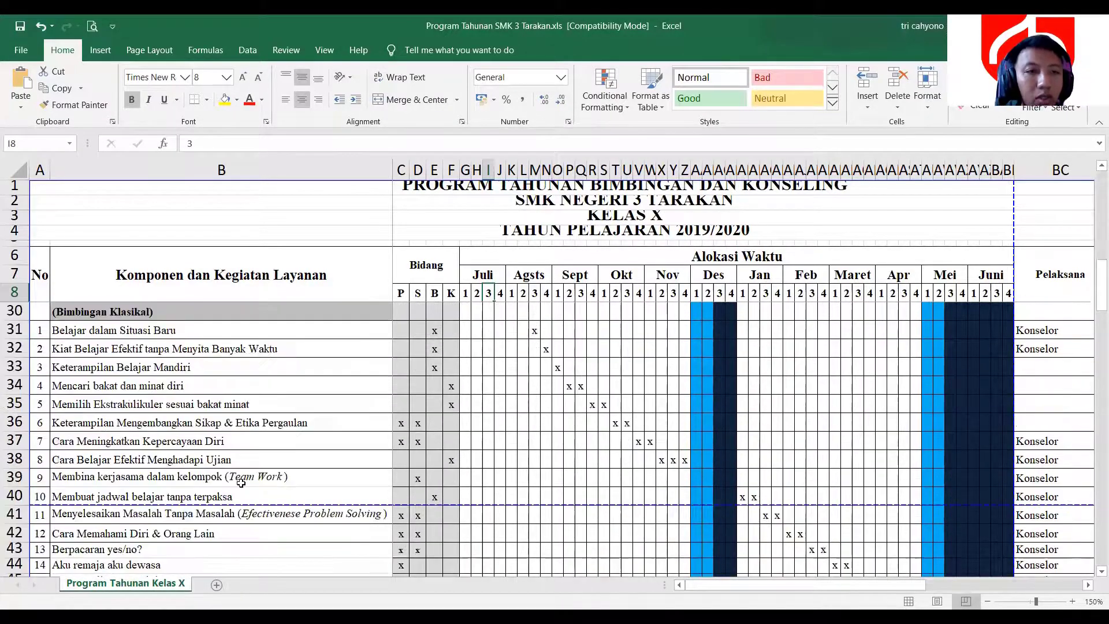
scroll(248, 467, "up", 4)
scroll(251, 453, "down", 1)
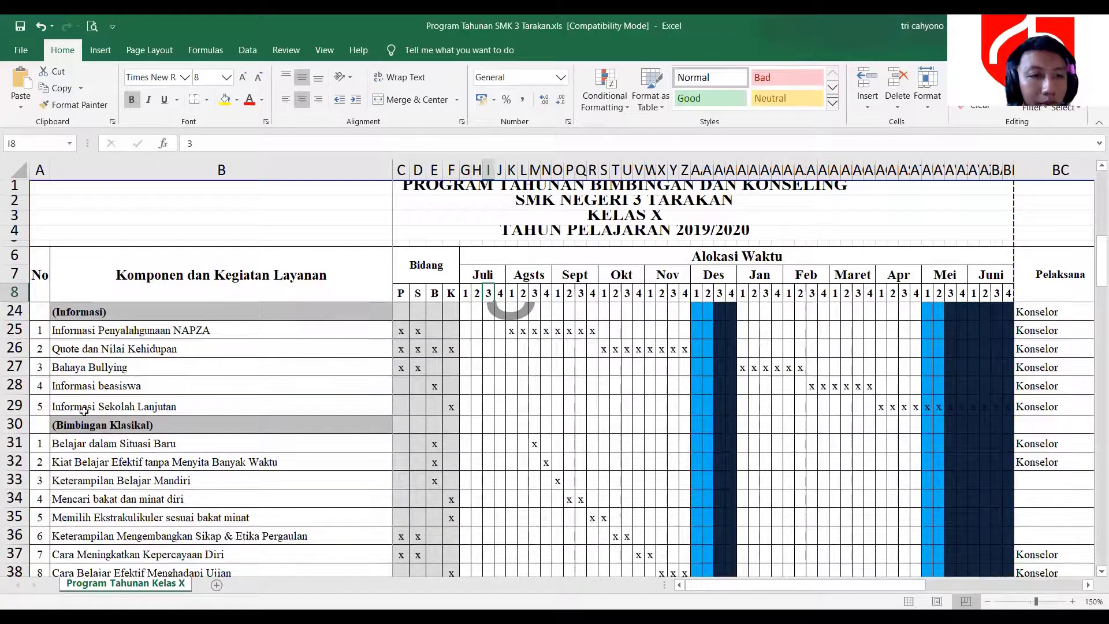
left_click(191, 444)
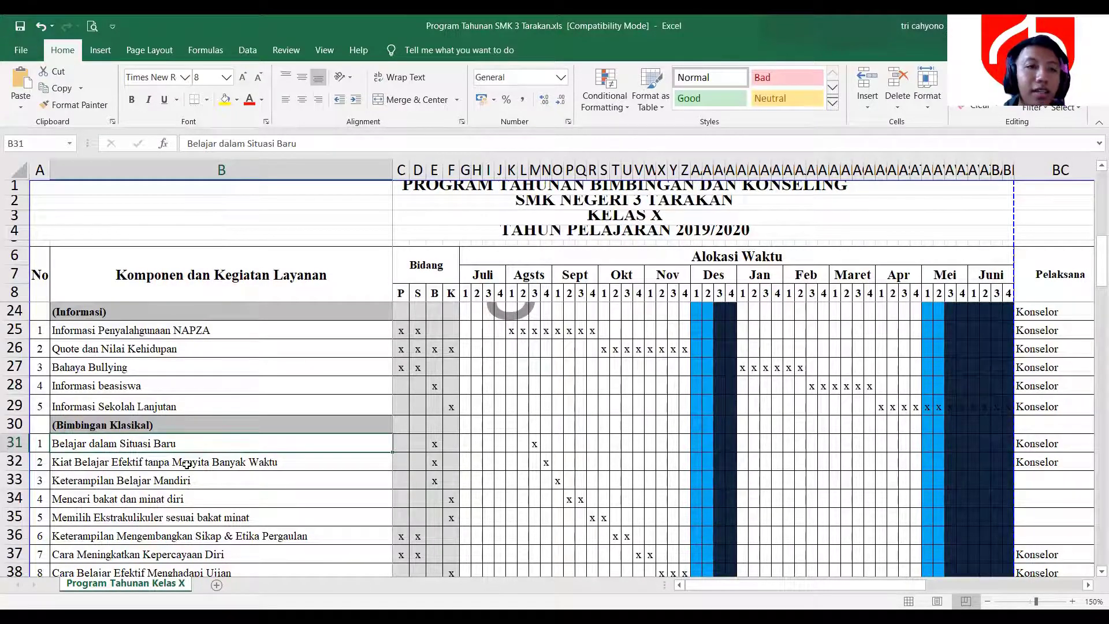
left_click(187, 464)
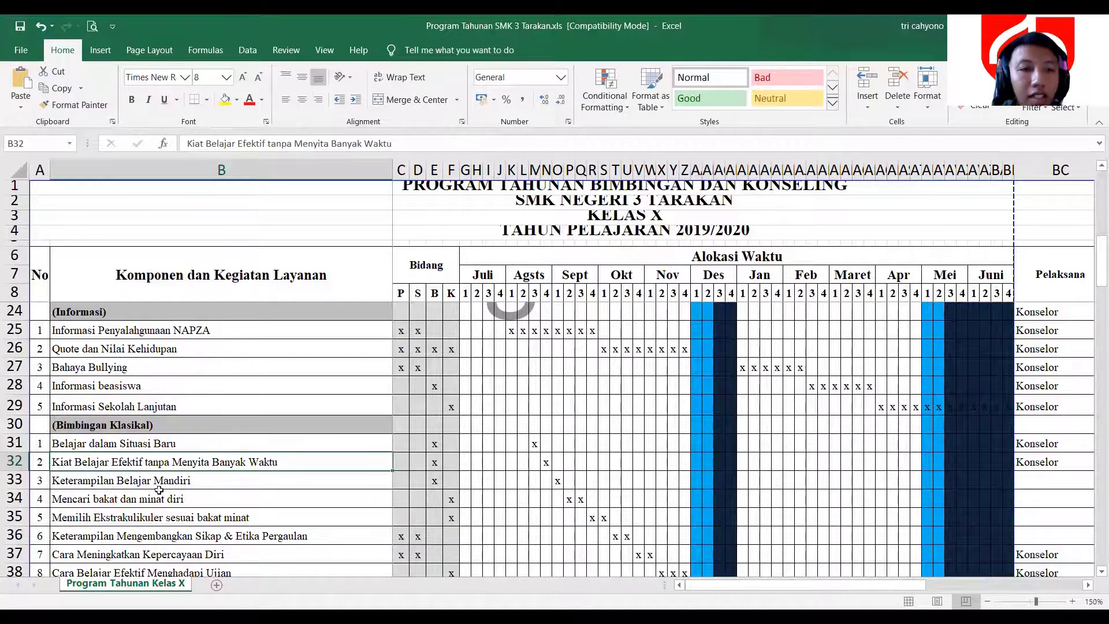
Examine the Bimbingan Kelompok topics, starting from Latihan pengelolaan stres, and the neighbouring service sections
scroll(298, 441, "down", 1)
scroll(297, 441, "down", 6)
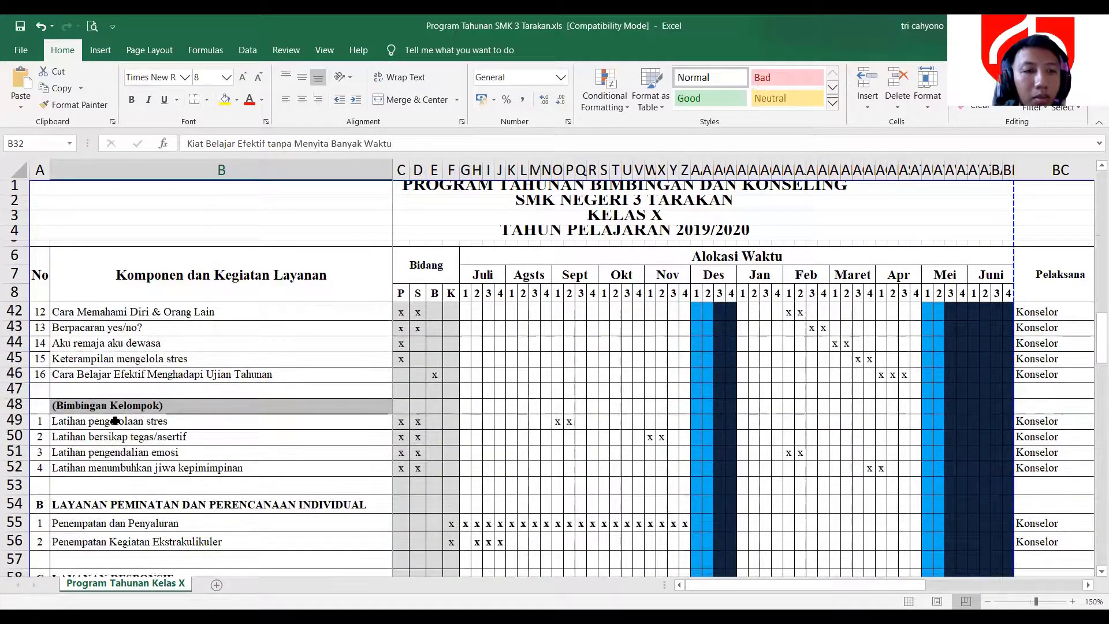
left_click(127, 422)
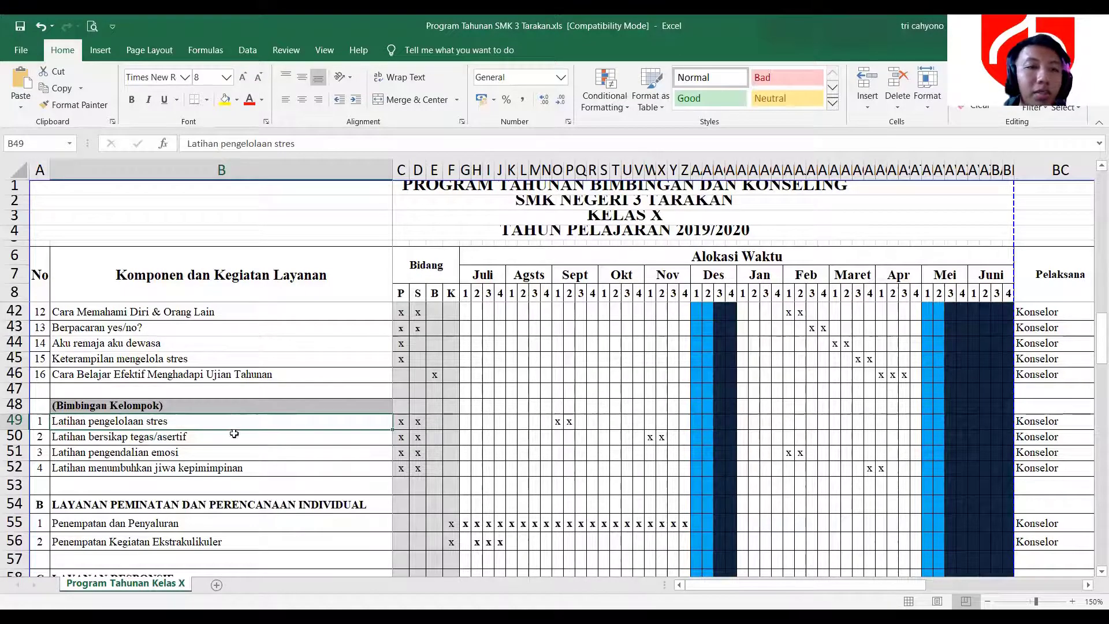
scroll(318, 441, "down", 1)
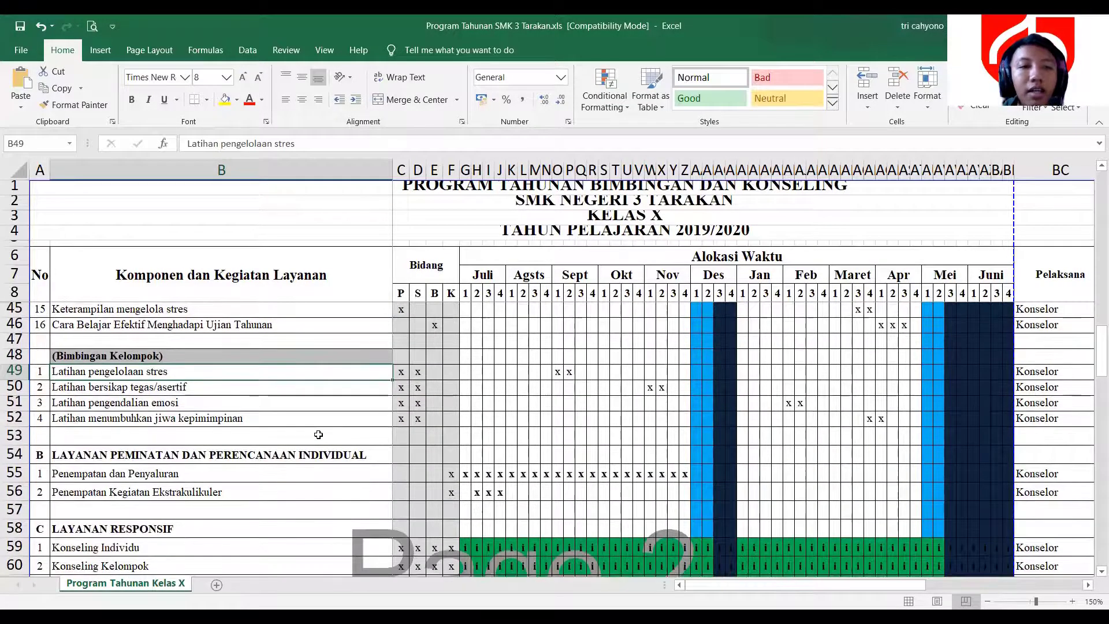
scroll(318, 434, "up", 3)
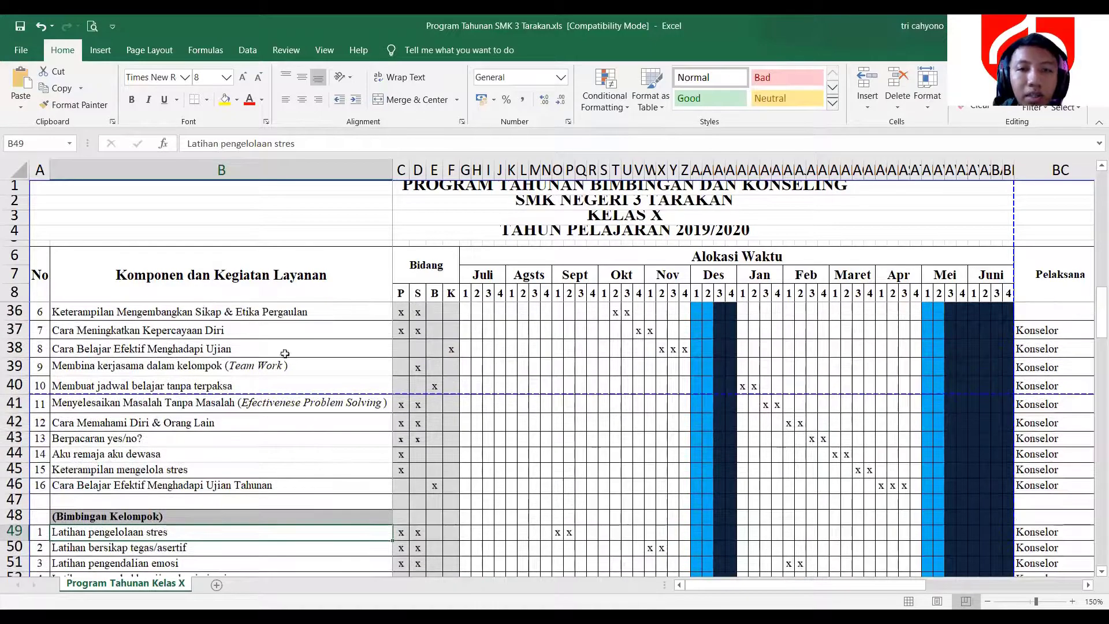
Examine the first ten Bimbingan Klasikal topics against the Juli to Juni schedule, including the scheduled week of Belajar dalam Situasi Baru
scroll(283, 428, "up", 2)
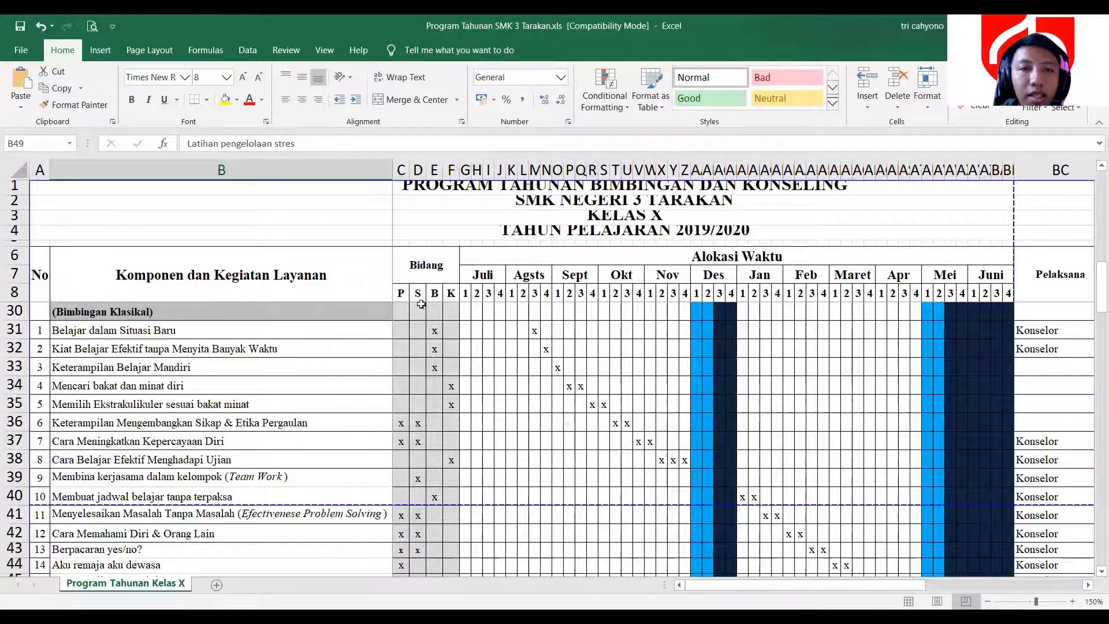
left_click(469, 276)
left_click(1004, 272)
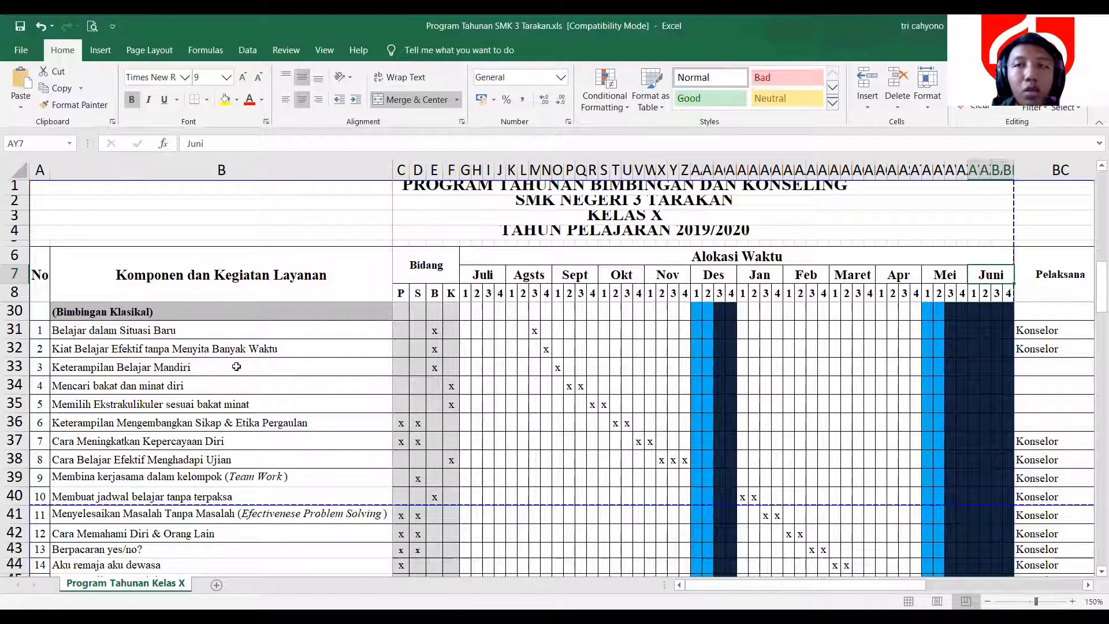
left_click(204, 328)
left_click_drag(204, 328, 189, 495)
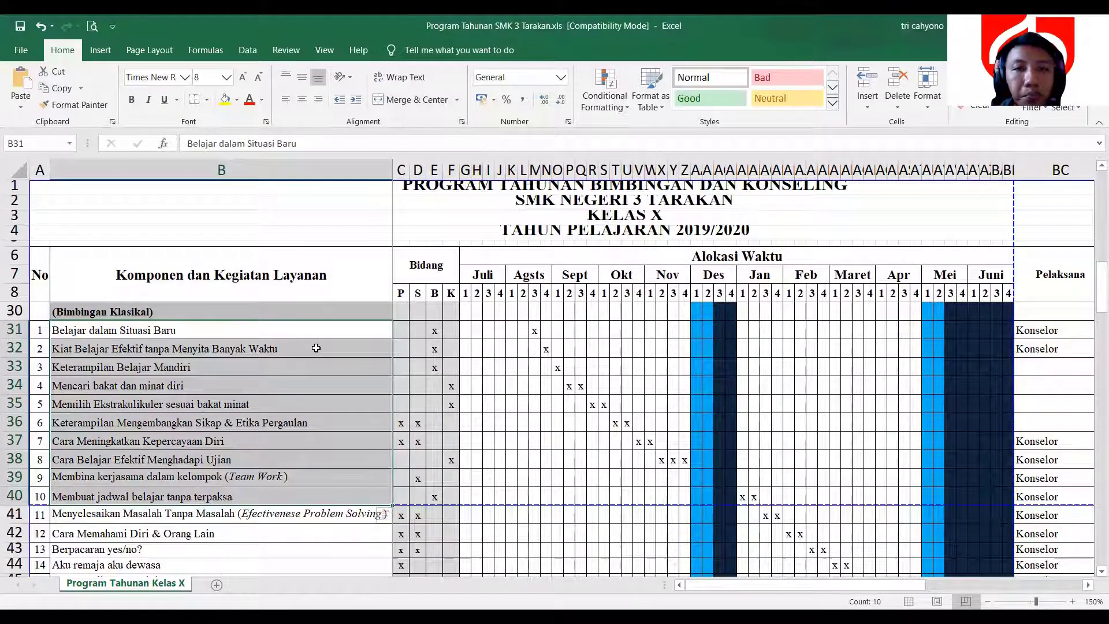
left_click(535, 331)
Review the Orientasi and Informasi services under LAYANAN DASAR against the Juli and Agsts columns, including week 4 of Juli
scroll(325, 396, "up", 3)
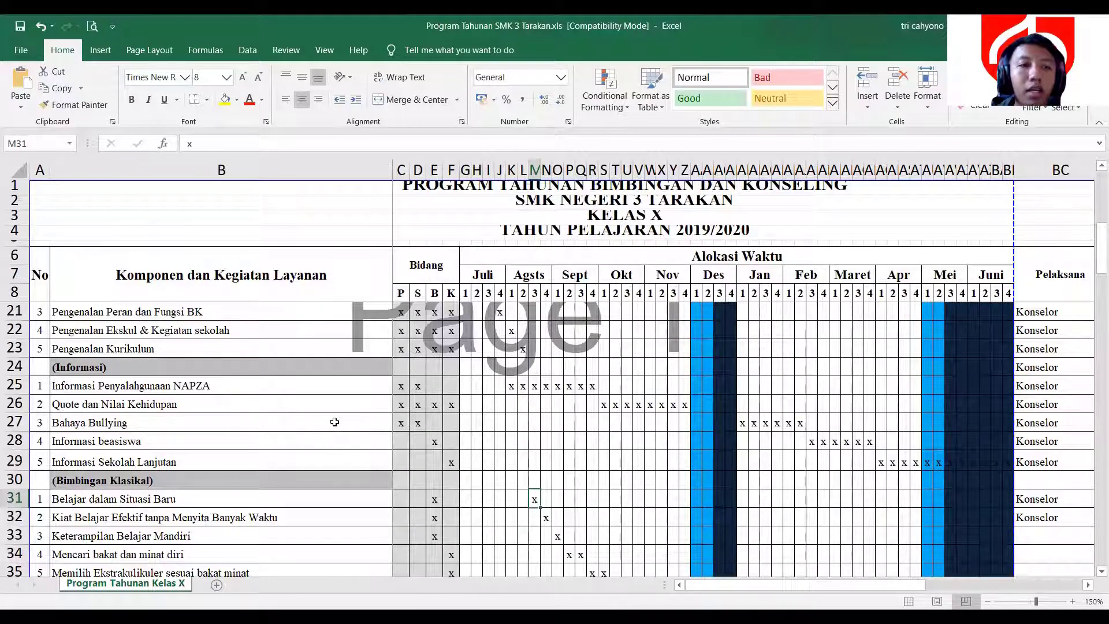
scroll(341, 416, "up", 4)
scroll(334, 421, "down", 1)
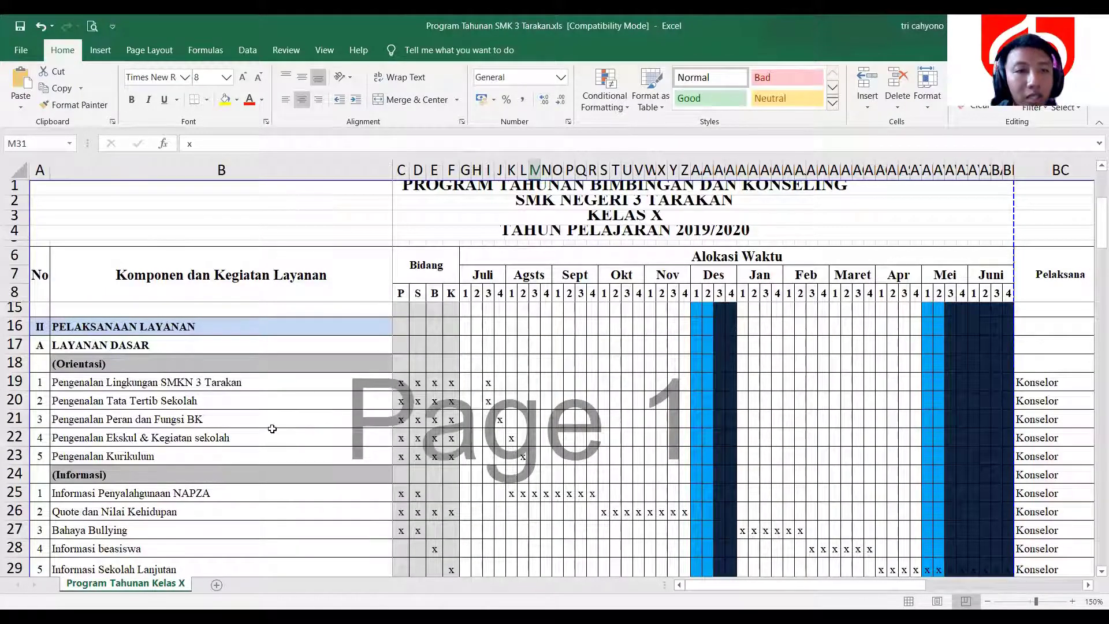
scroll(300, 426, "up", 1)
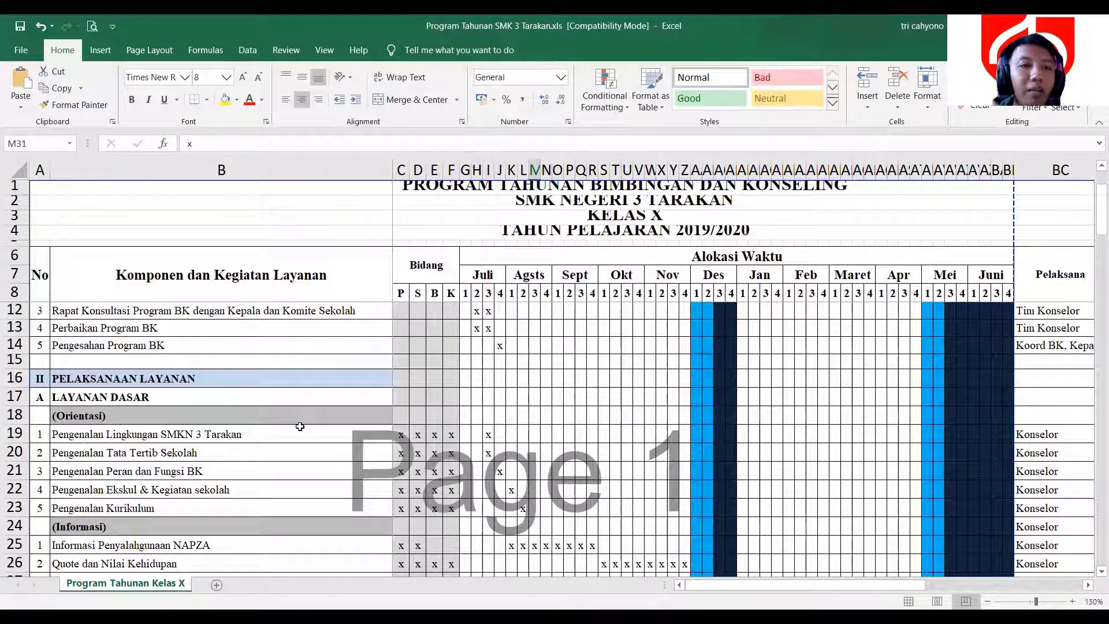
scroll(300, 426, "down", 1)
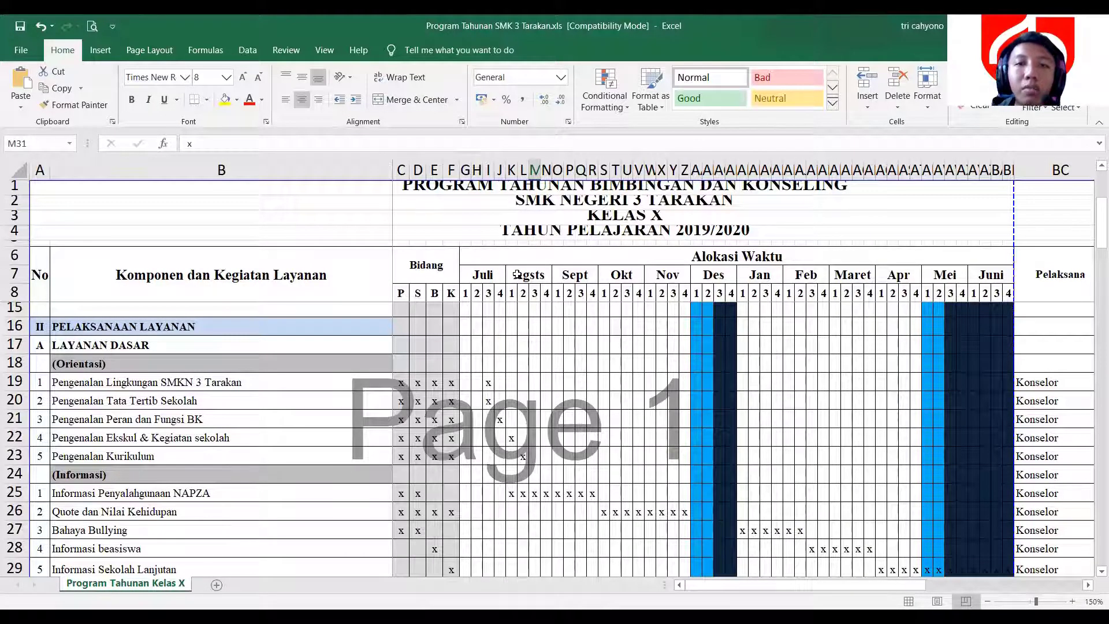
left_click(476, 273)
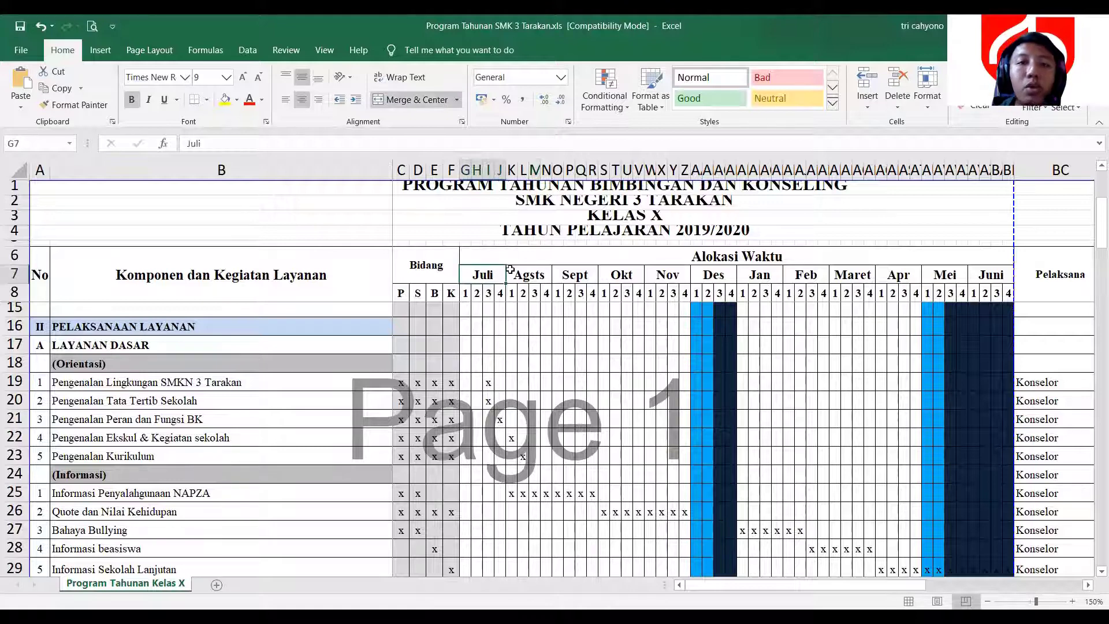
left_click(511, 272)
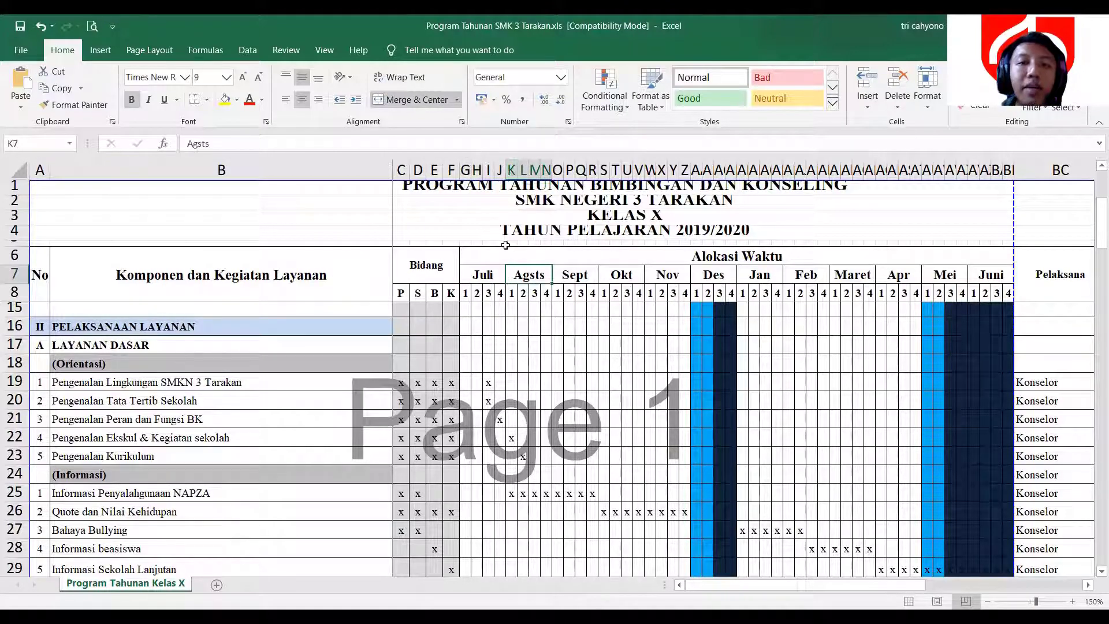
left_click(502, 296)
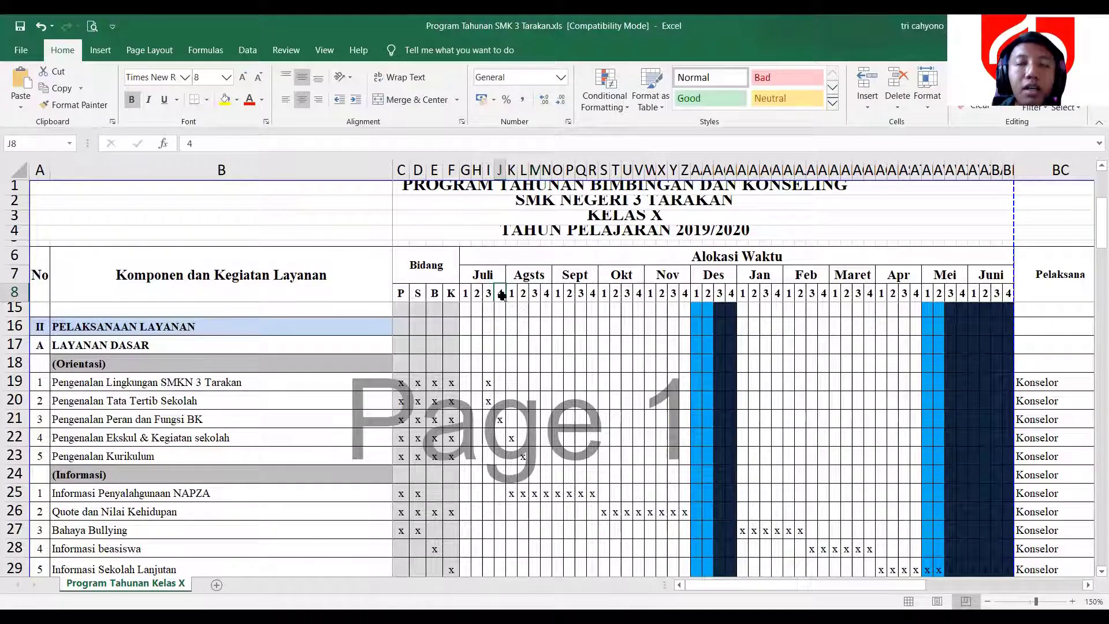